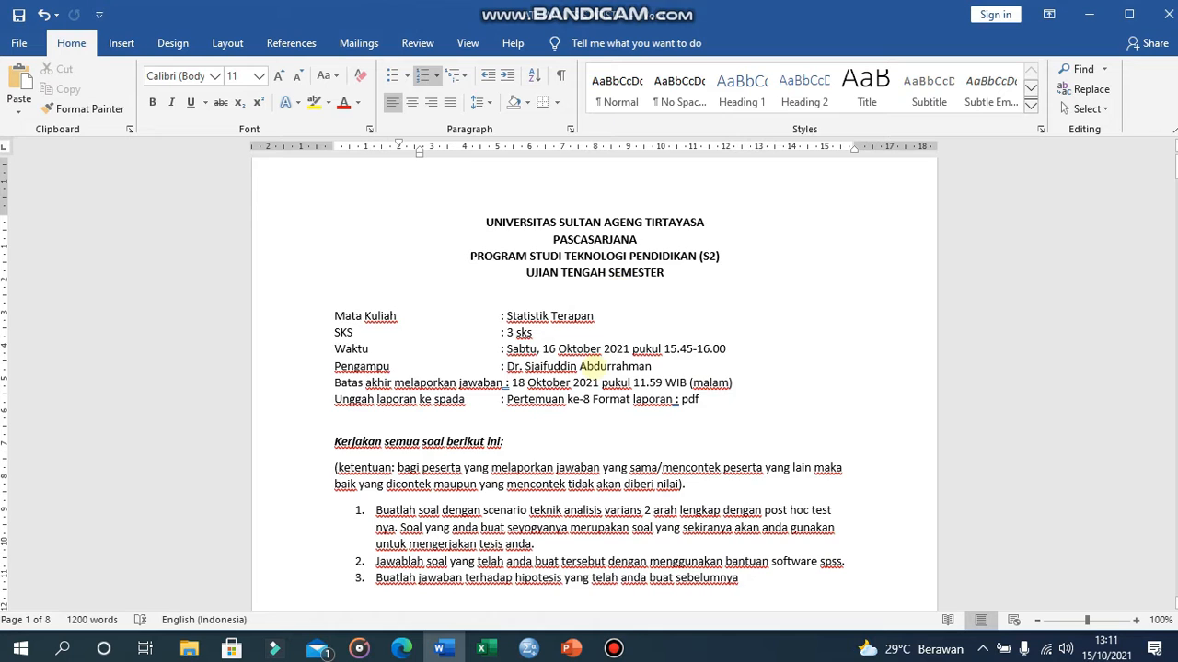
Read through the exam questions, the variable requirements under SYARATNYA and the sample research titles under JUDUL
scroll(596, 368, "down", 2)
scroll(593, 367, "down", 2)
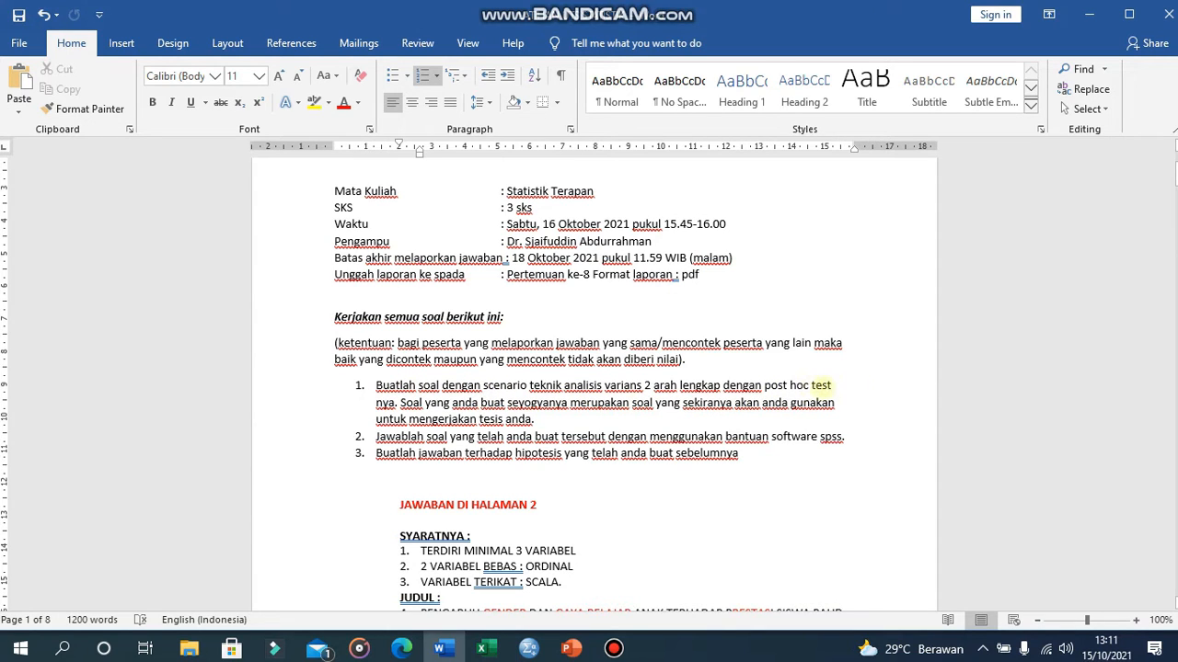
scroll(539, 430, "down", 2)
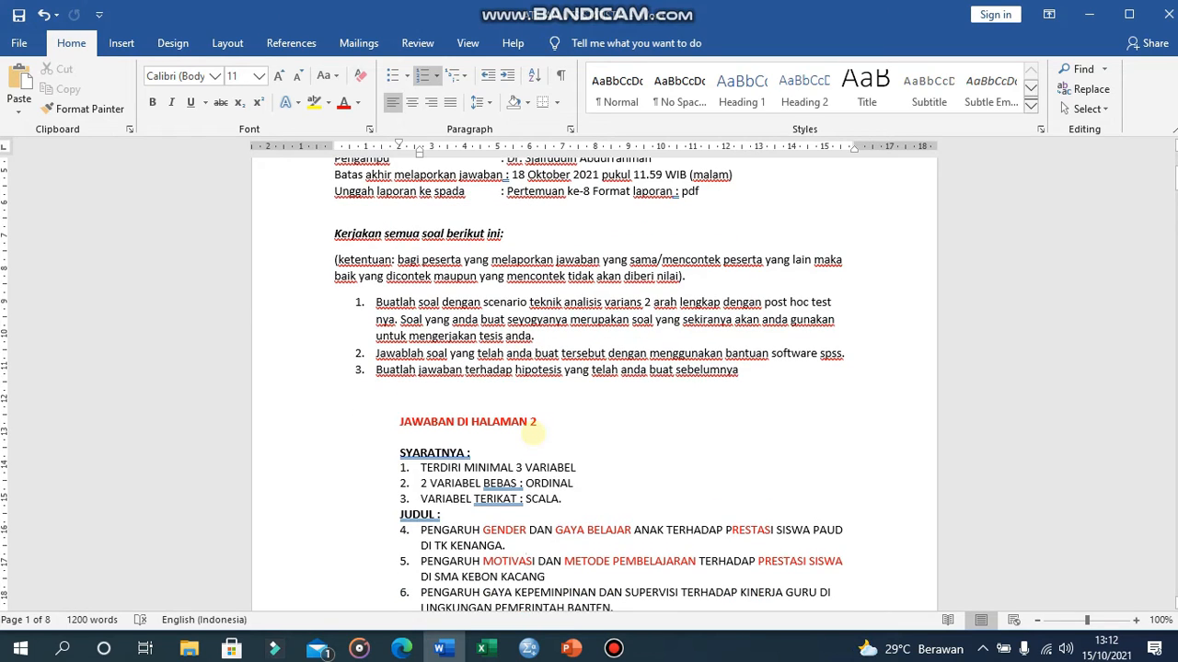
scroll(533, 429, "down", 1)
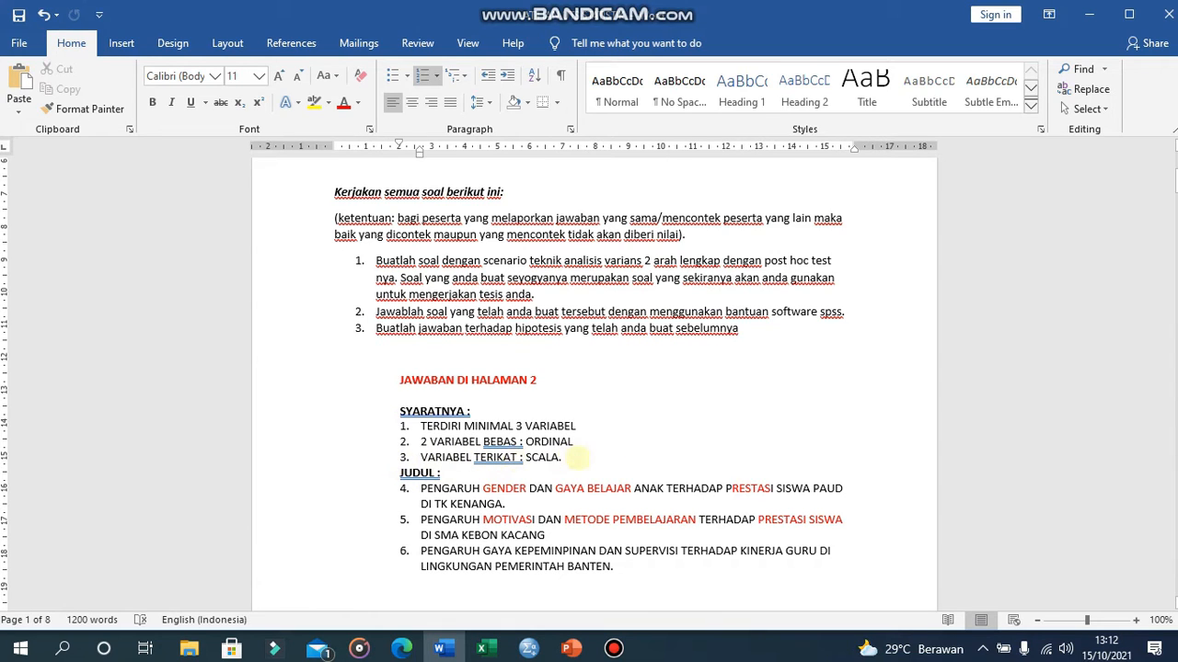
scroll(575, 456, "down", 2)
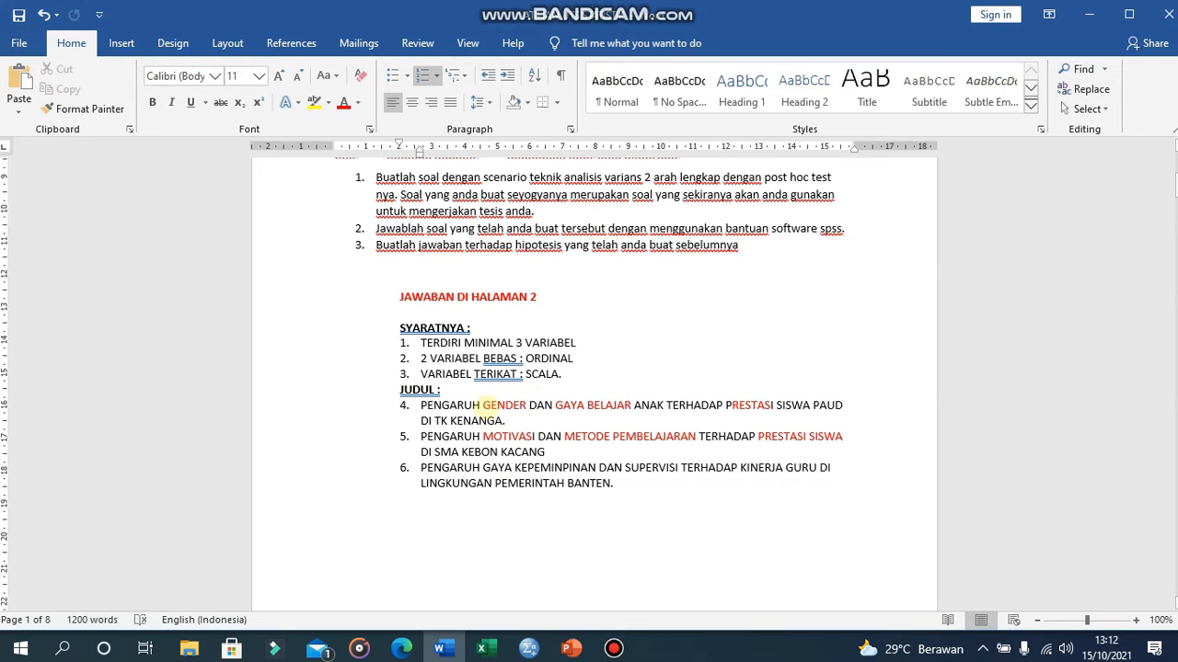
left_click(483, 405)
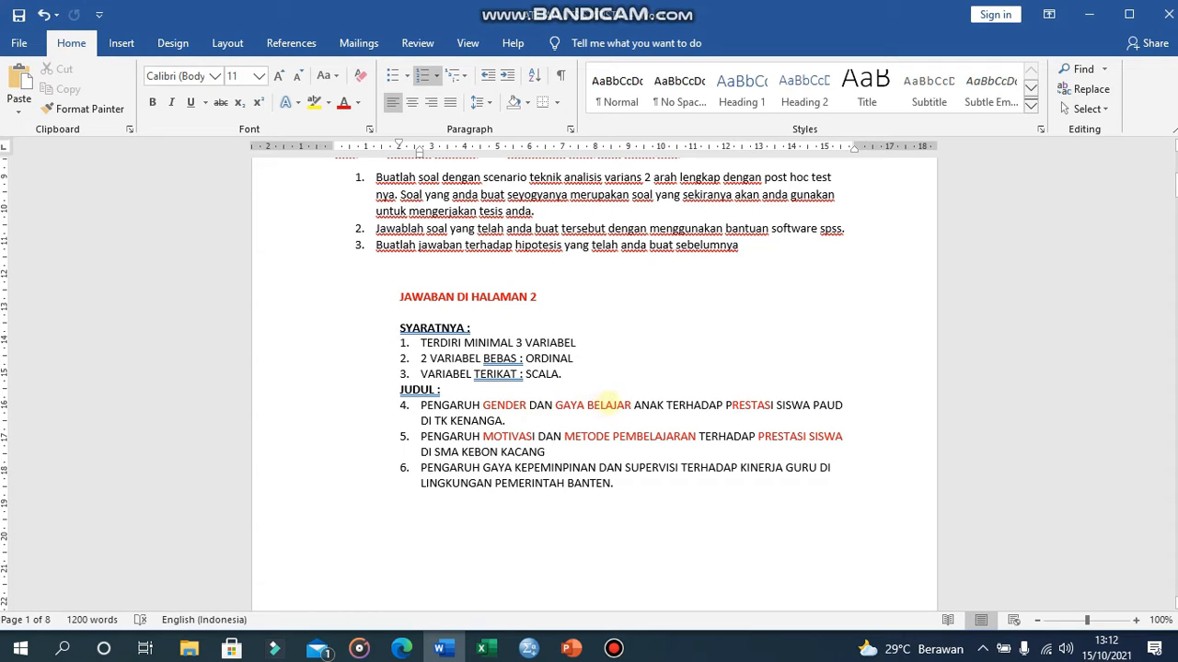
left_click(632, 405)
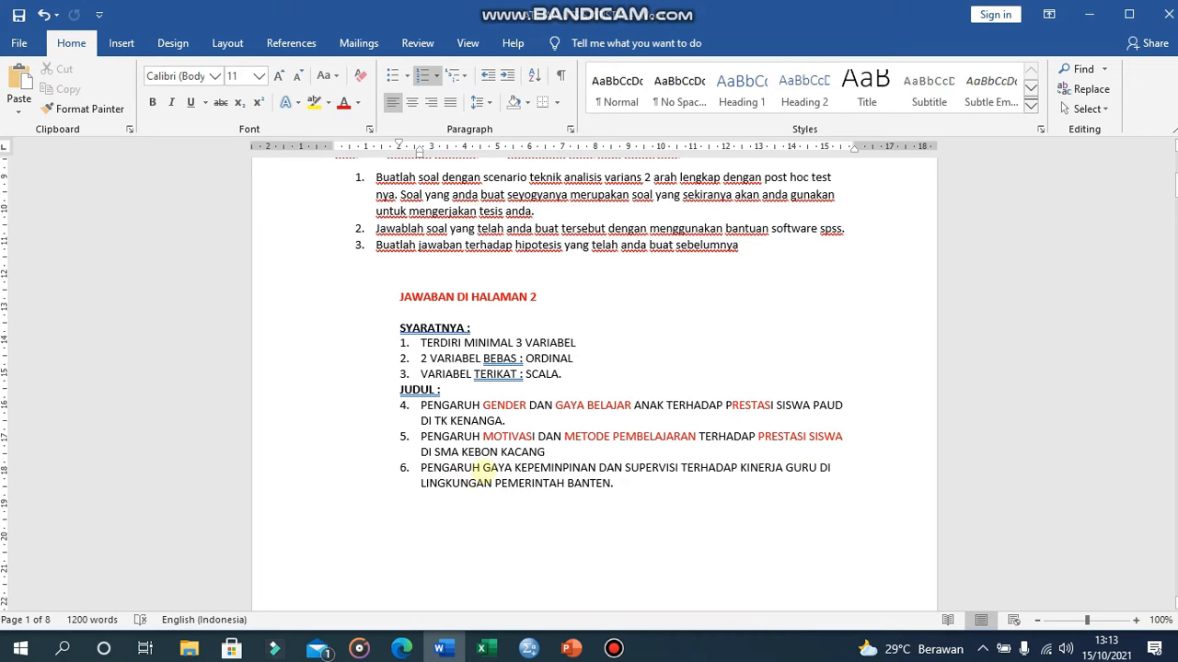
Colour the variables GAYA KEPEMINPINAN, SUPERVISI and KINERJA GURU red in the sixth research title
left_click_drag(482, 469, 598, 470)
left_click(343, 102)
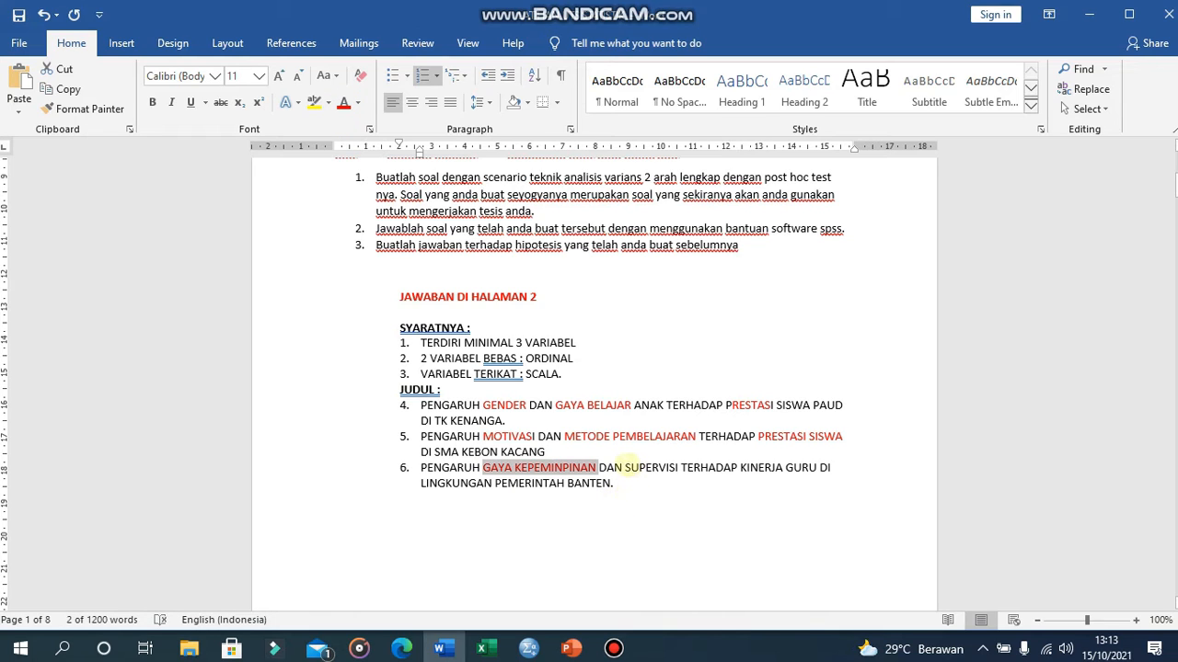
left_click_drag(625, 469, 679, 469)
left_click(343, 102)
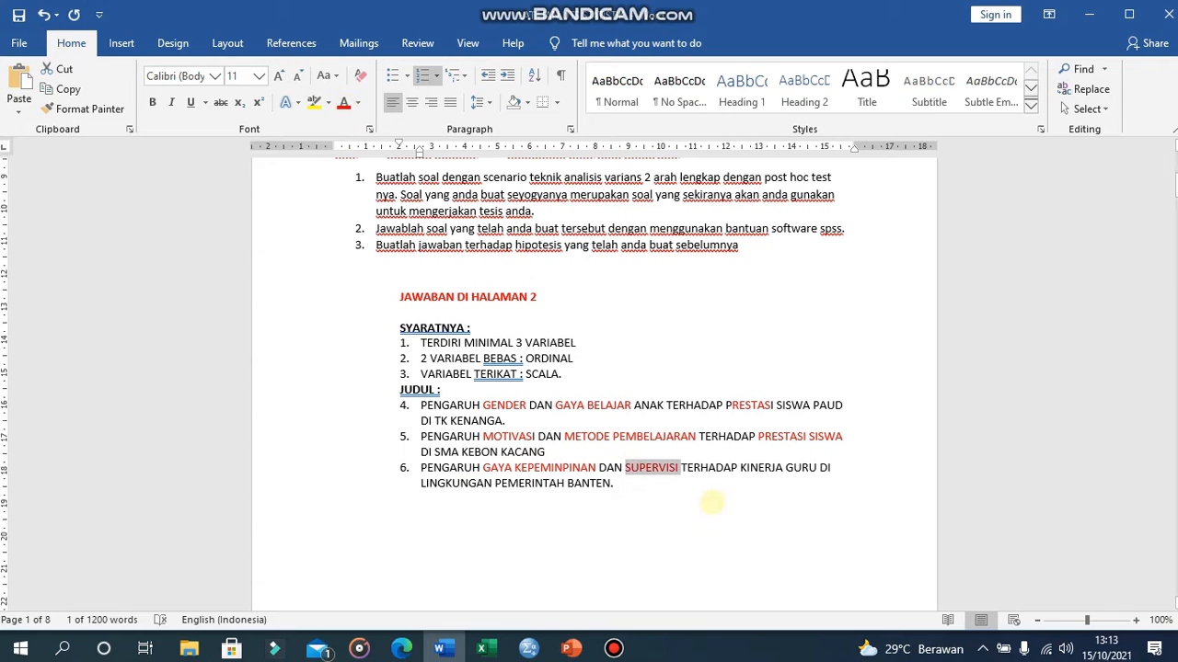
left_click_drag(741, 468, 817, 468)
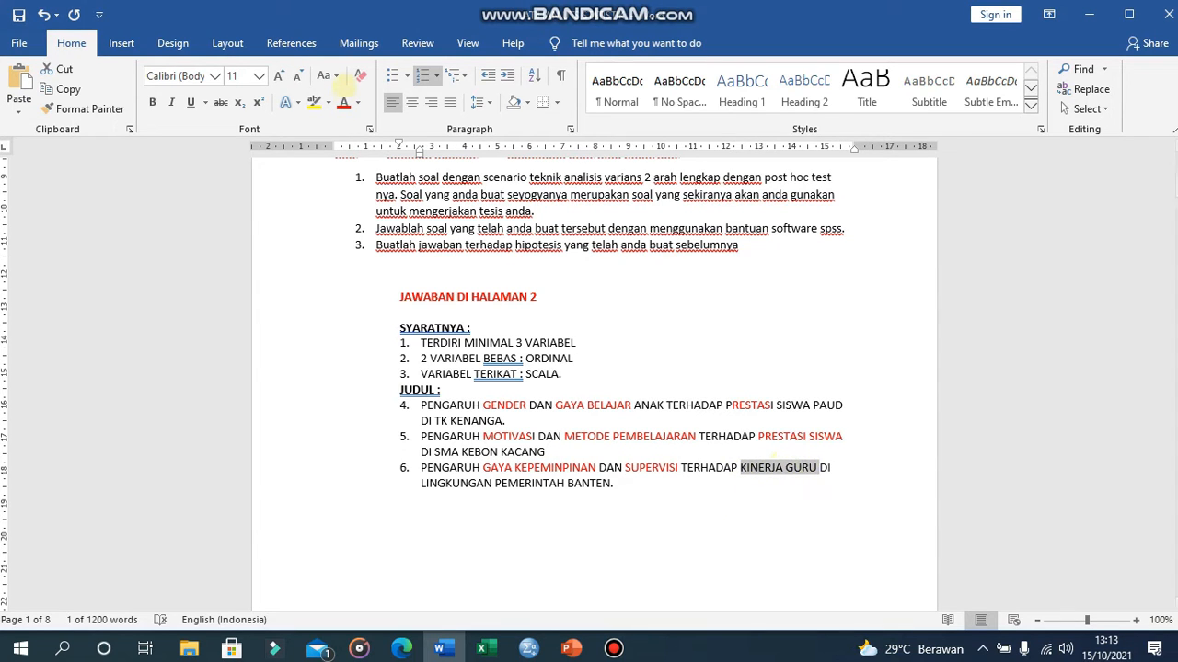
left_click(343, 102)
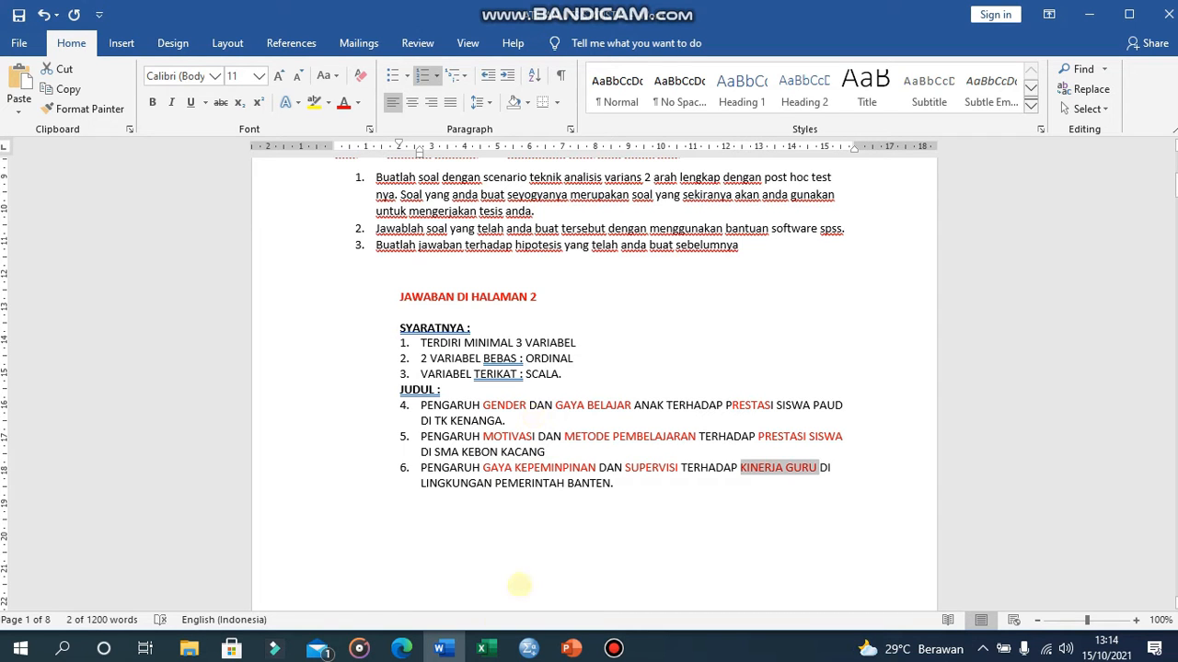
Switch to the Excel workbook and examine the research title and the category codes for GENDER and GAYA BELAJAR
left_click(480, 648)
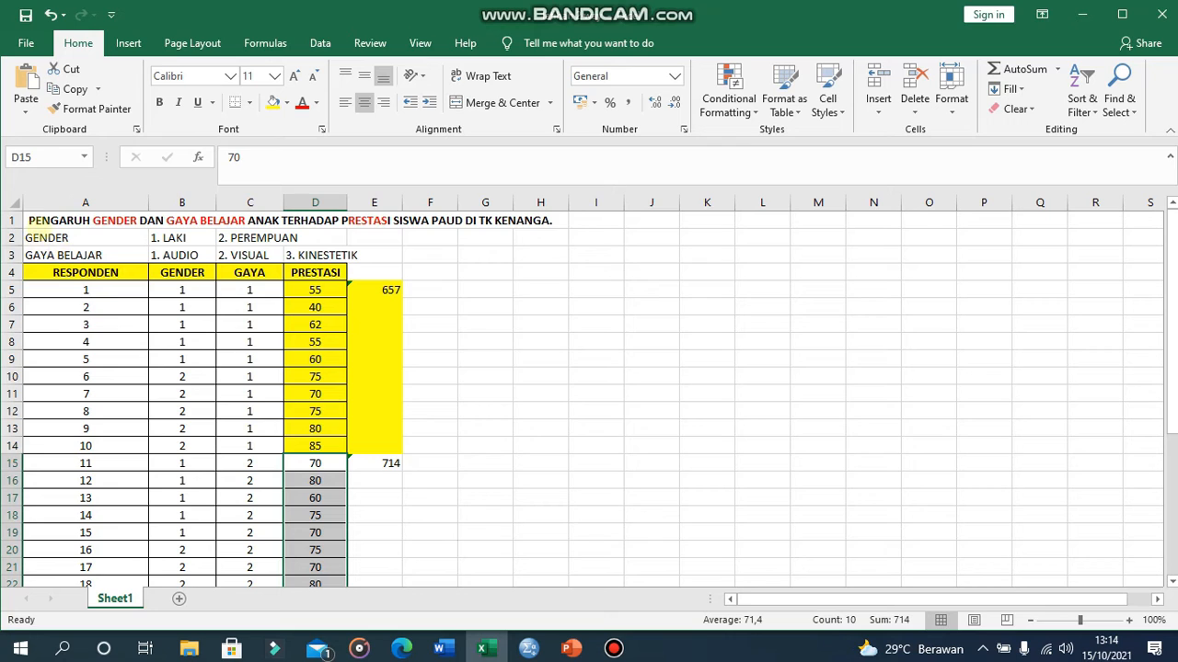
left_click(39, 221)
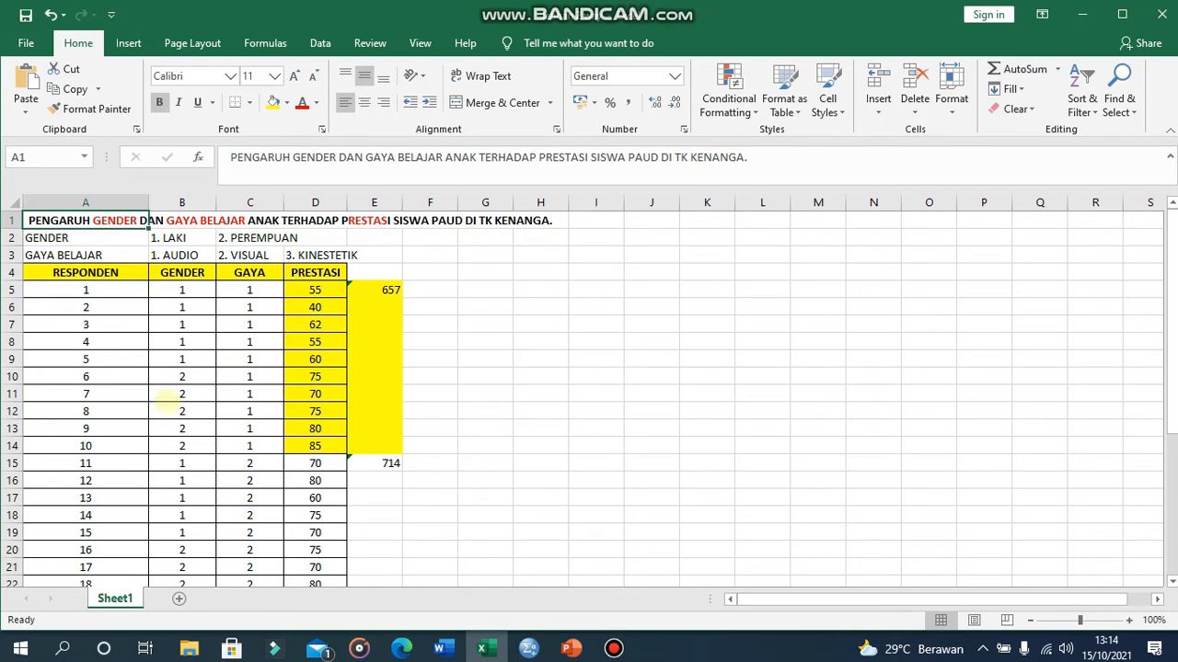
left_click(46, 238)
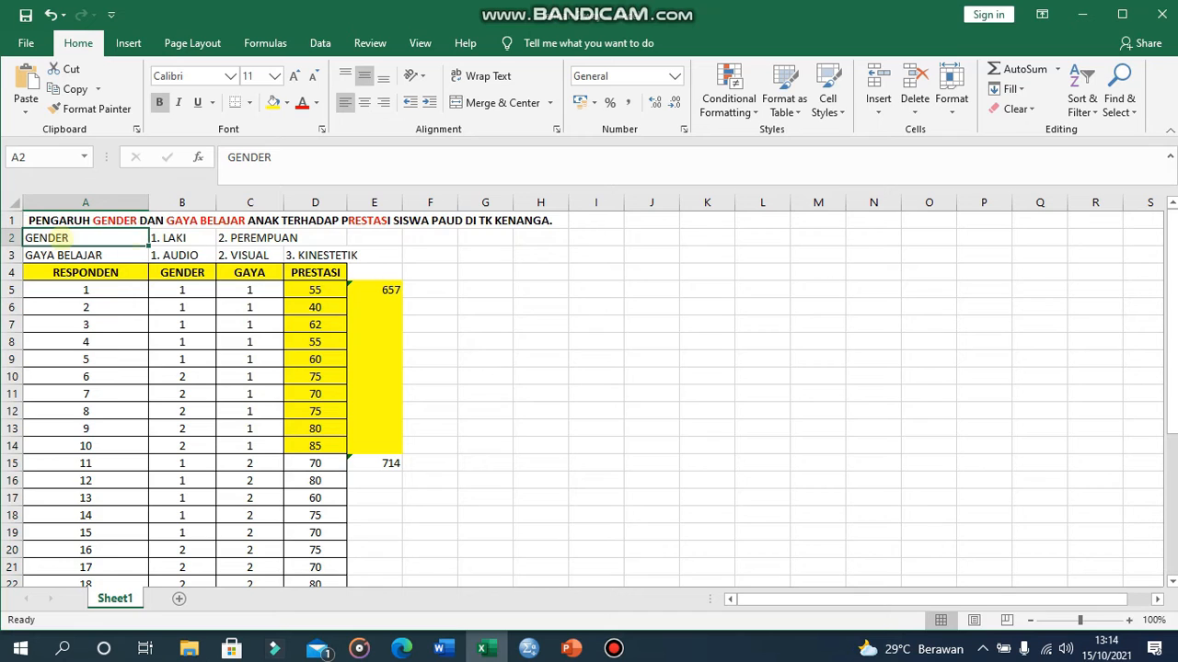
left_click(173, 239)
left_click(247, 238)
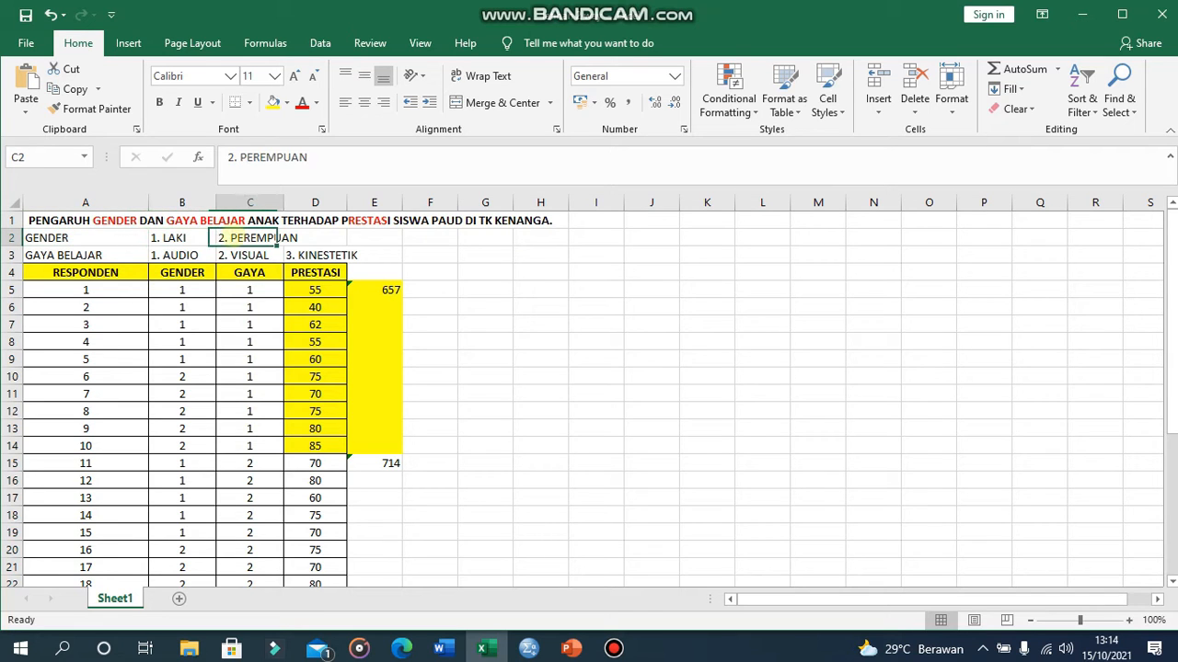
left_click(29, 254)
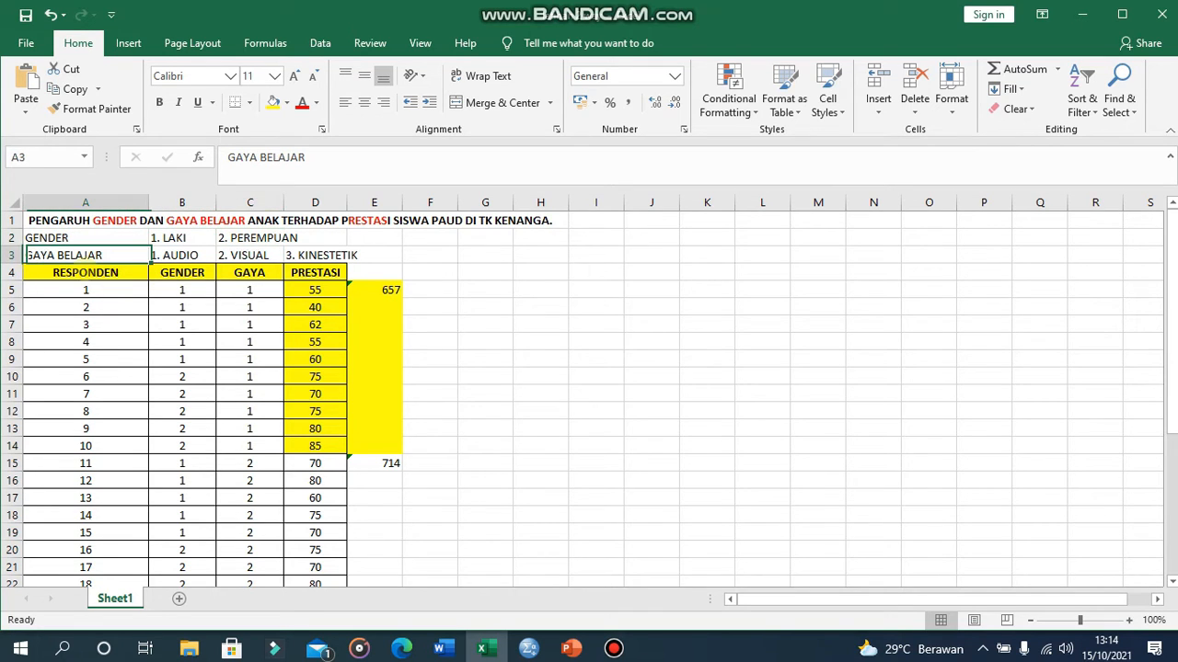
left_click(167, 255)
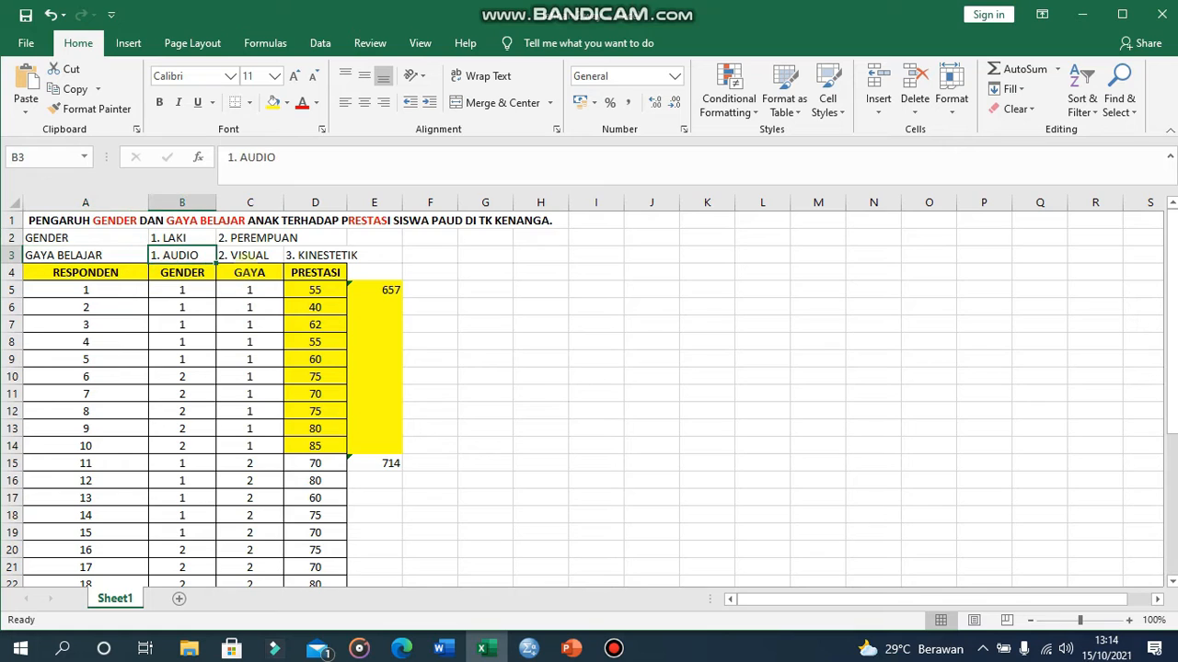
left_click(242, 254)
left_click(305, 255)
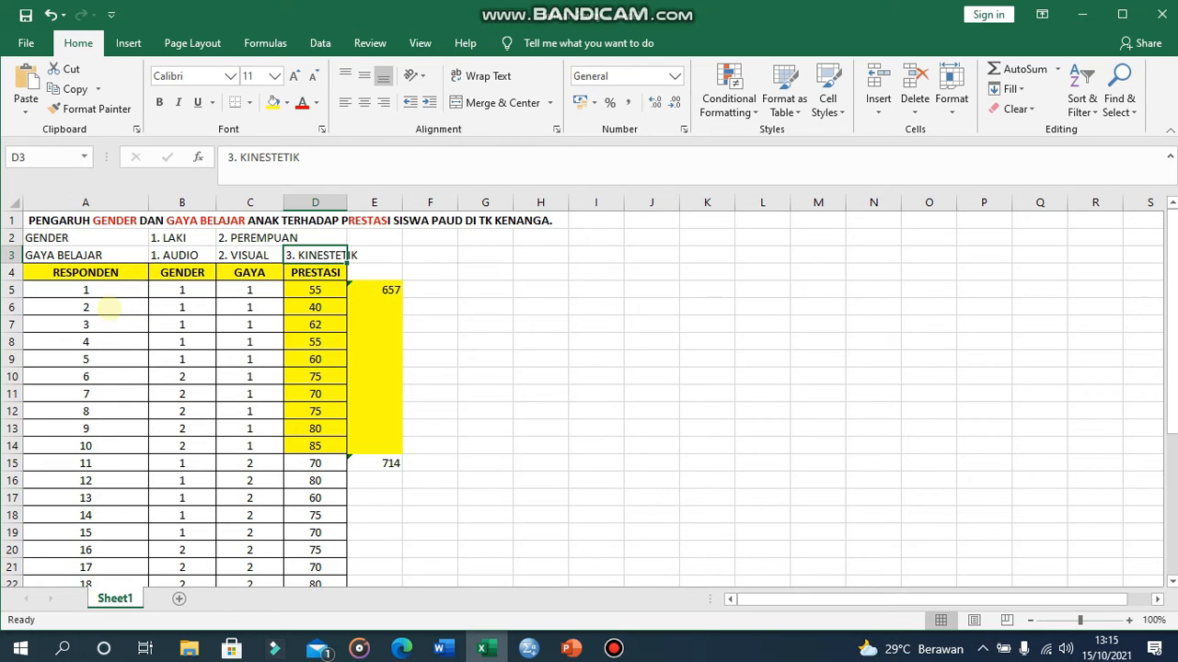
Review the respondent rows and the PRESTASI total beside each learning style group
scroll(101, 307, "down", 6)
scroll(170, 455, "up", 6)
left_click(374, 290)
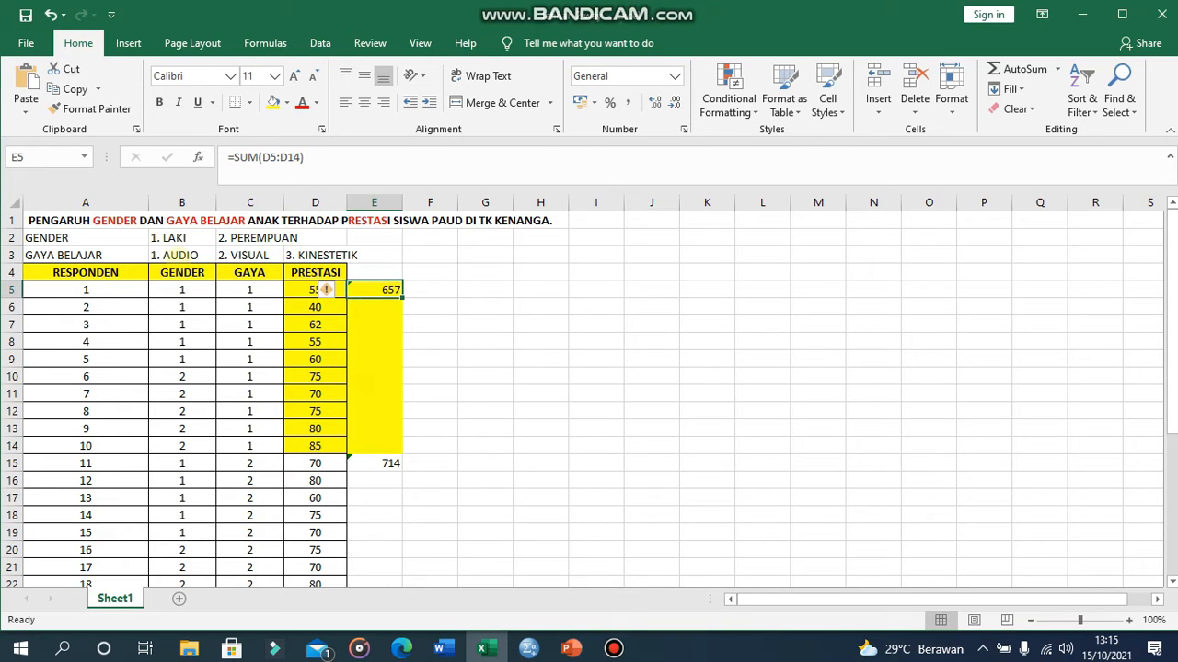
left_click(165, 255)
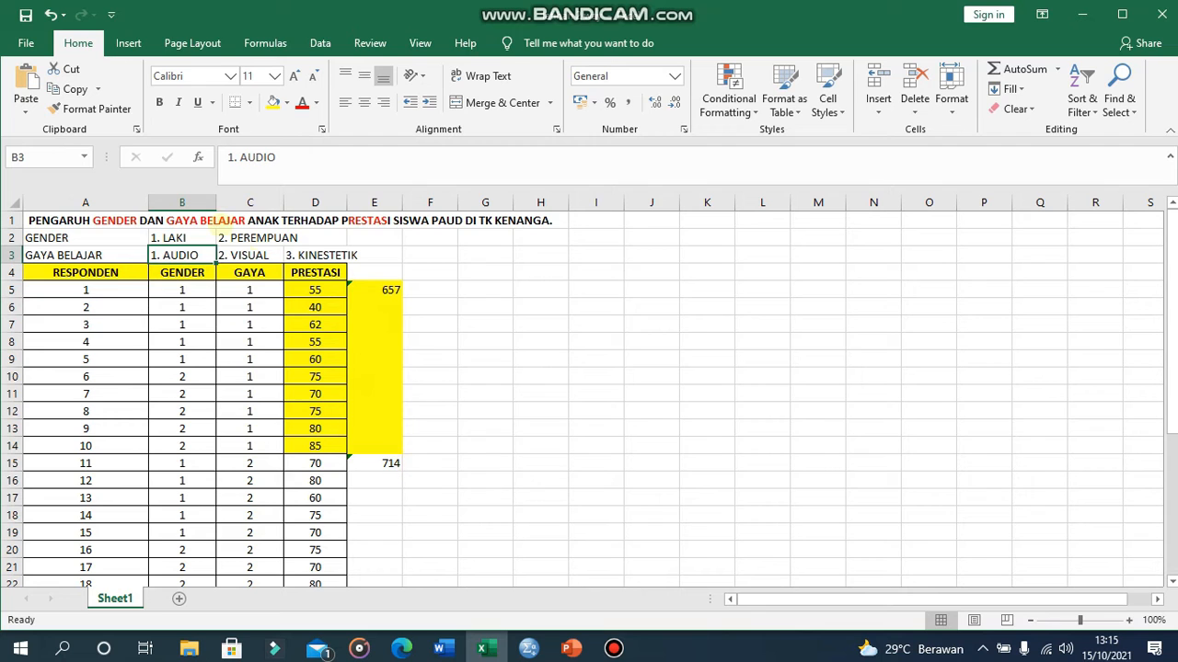
scroll(378, 448, "down", 1)
scroll(381, 459, "down", 3)
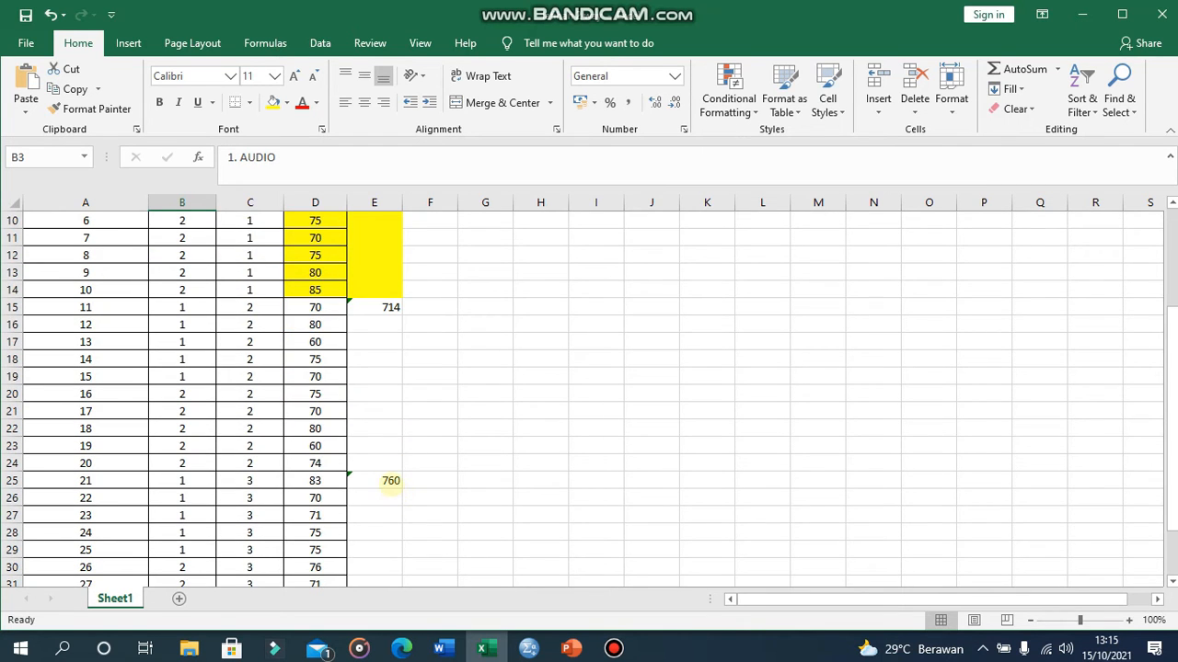
scroll(387, 478, "up", 3)
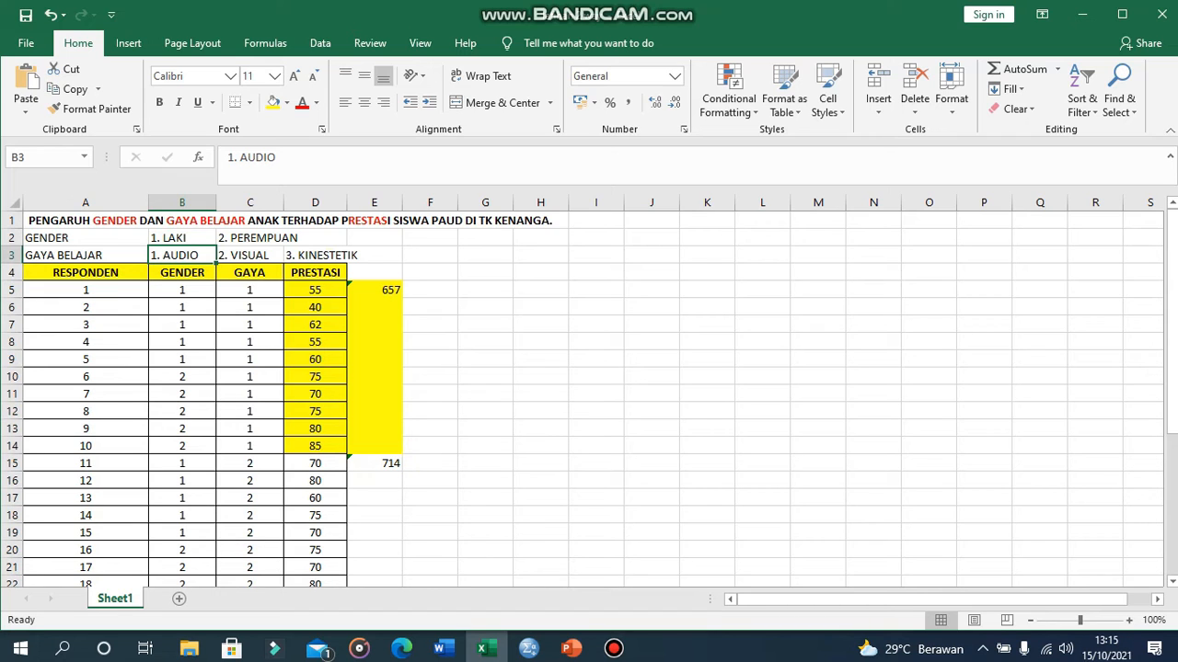
Inspect the SUM formulas in cells E5 and E25 that total the PRESTASI scores
left_click(374, 290)
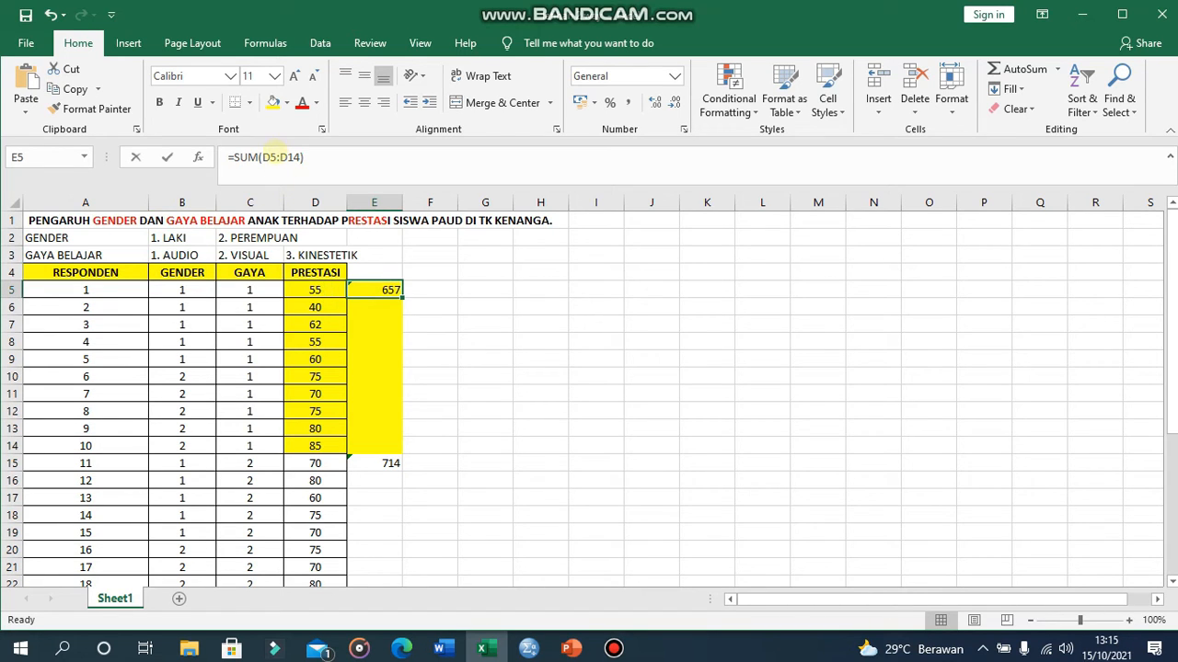
left_click(276, 157)
key("Return")
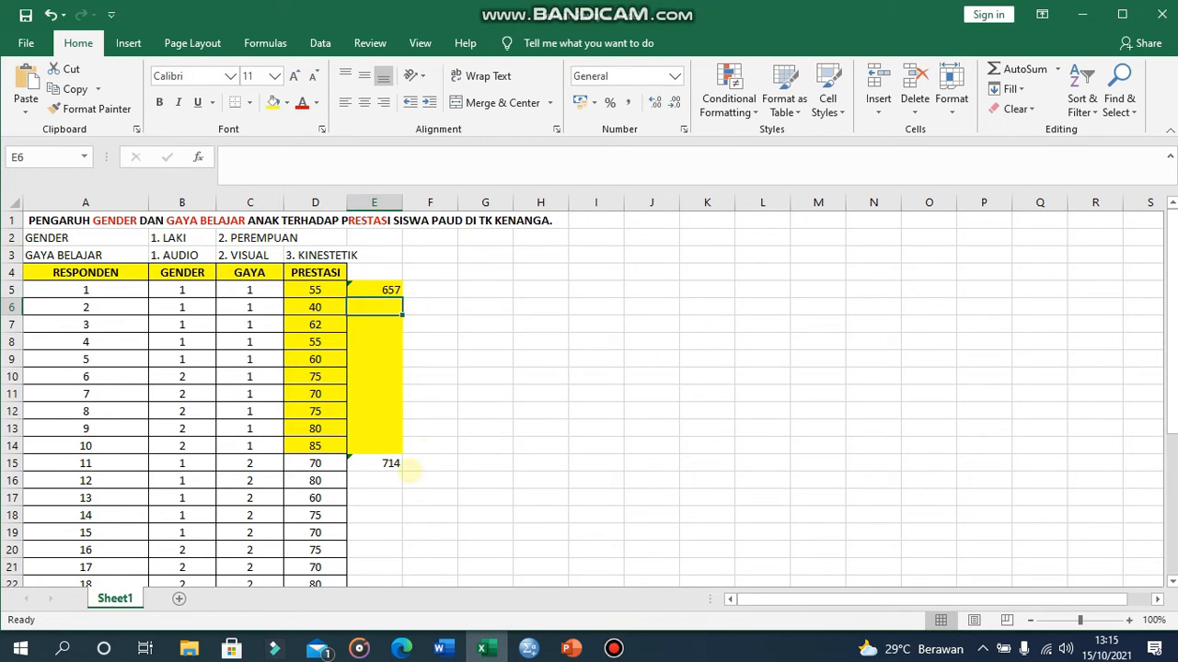
scroll(387, 479, "down", 2)
left_click(388, 532)
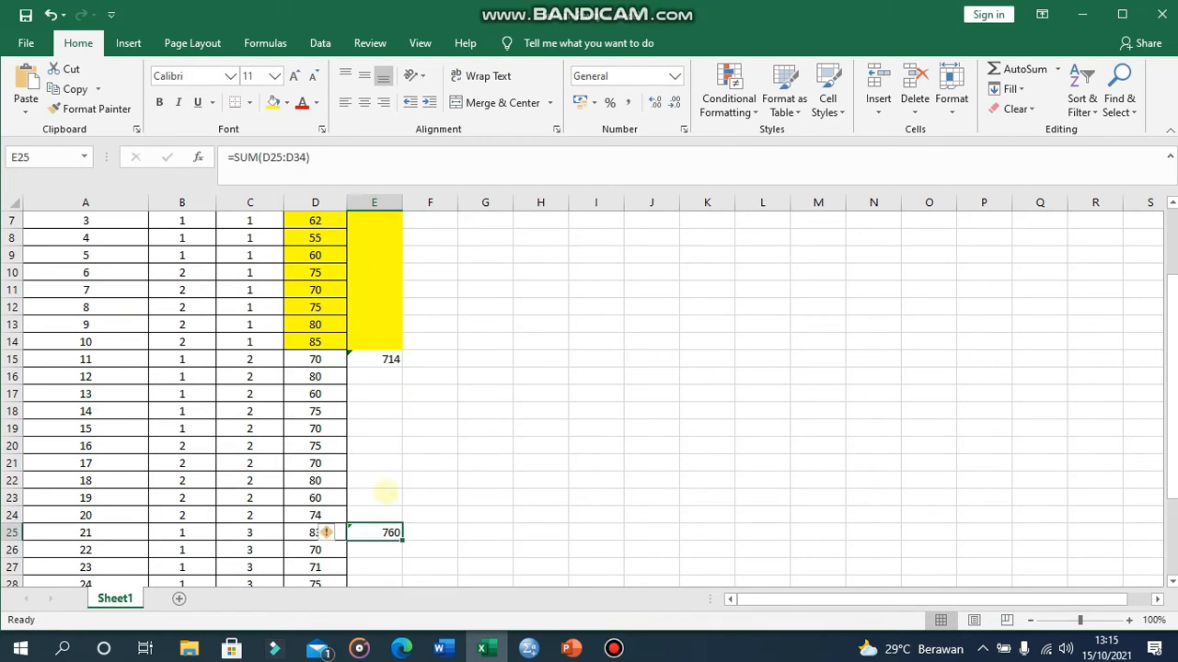
scroll(354, 428, "up", 2)
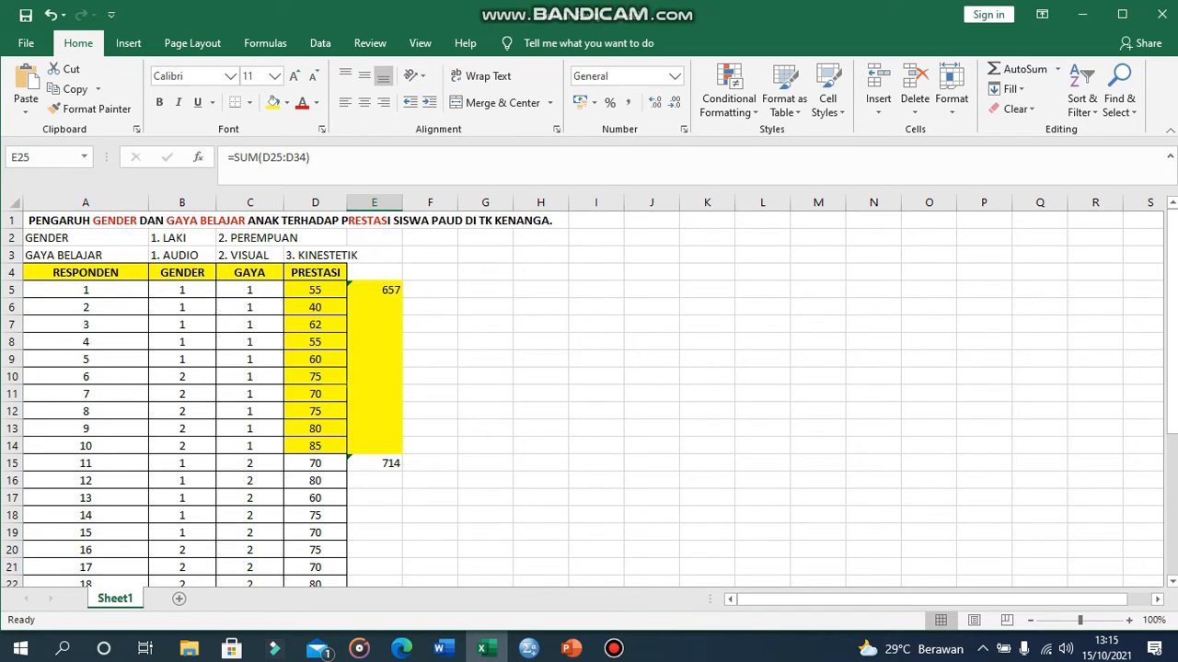
Examine the individual PRESTASI scores of the respondents in the second learning style group
scroll(332, 377, "down", 2)
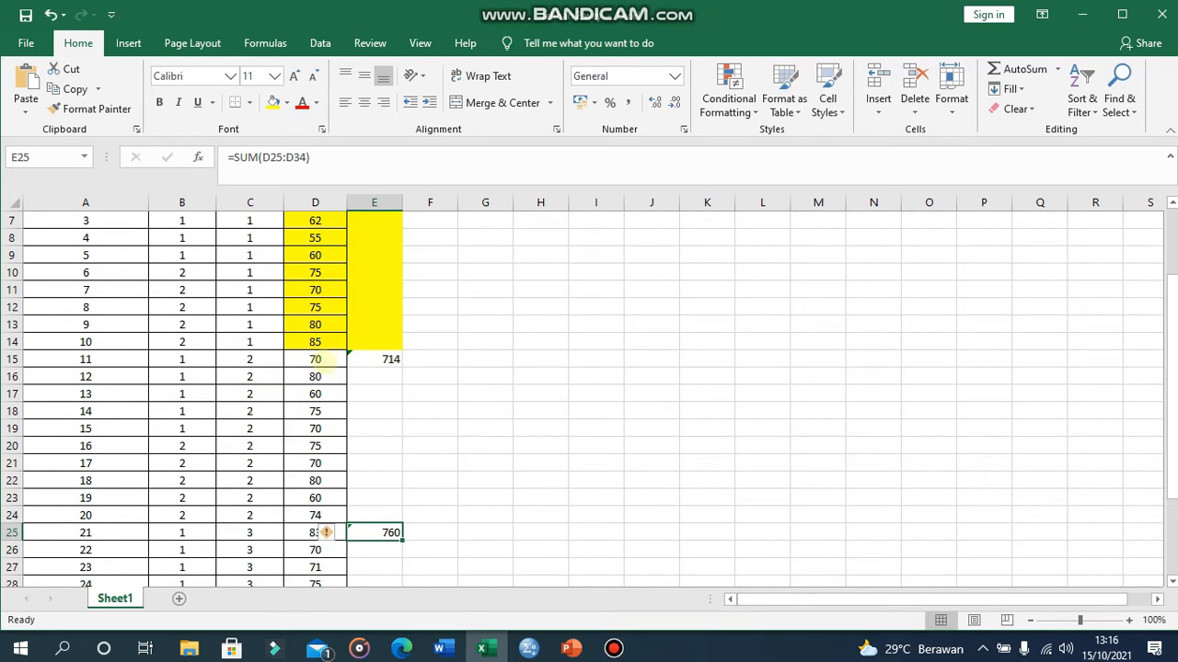
left_click(327, 478)
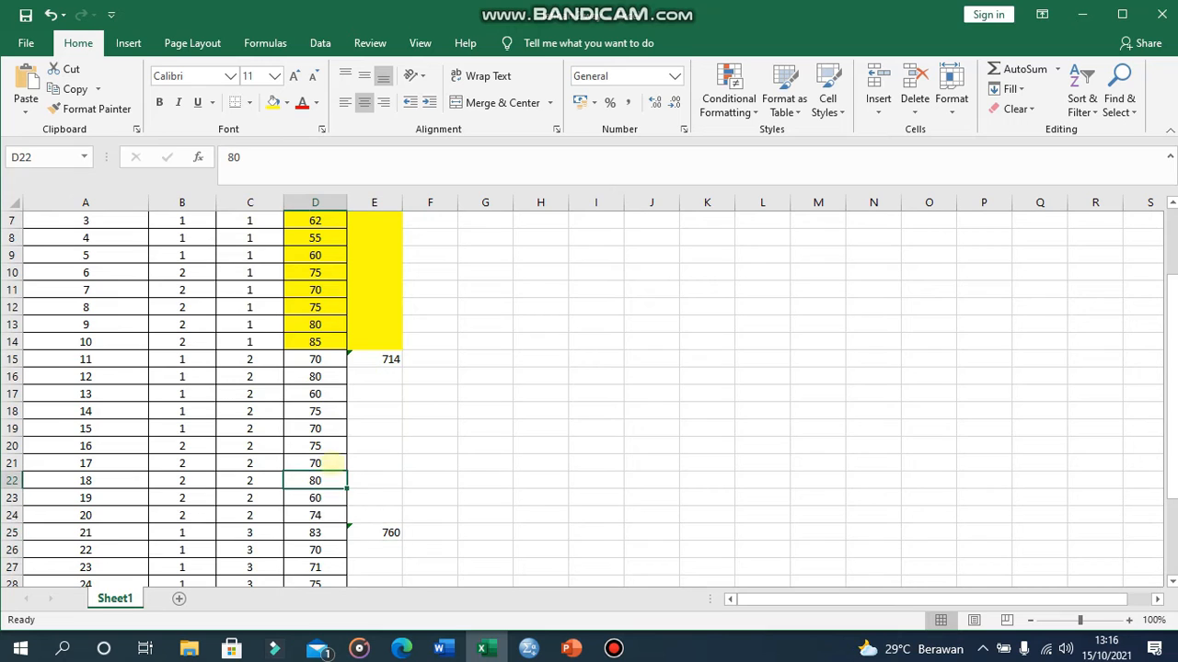
left_click(322, 448)
left_click(327, 395)
scroll(375, 433, "down", 2)
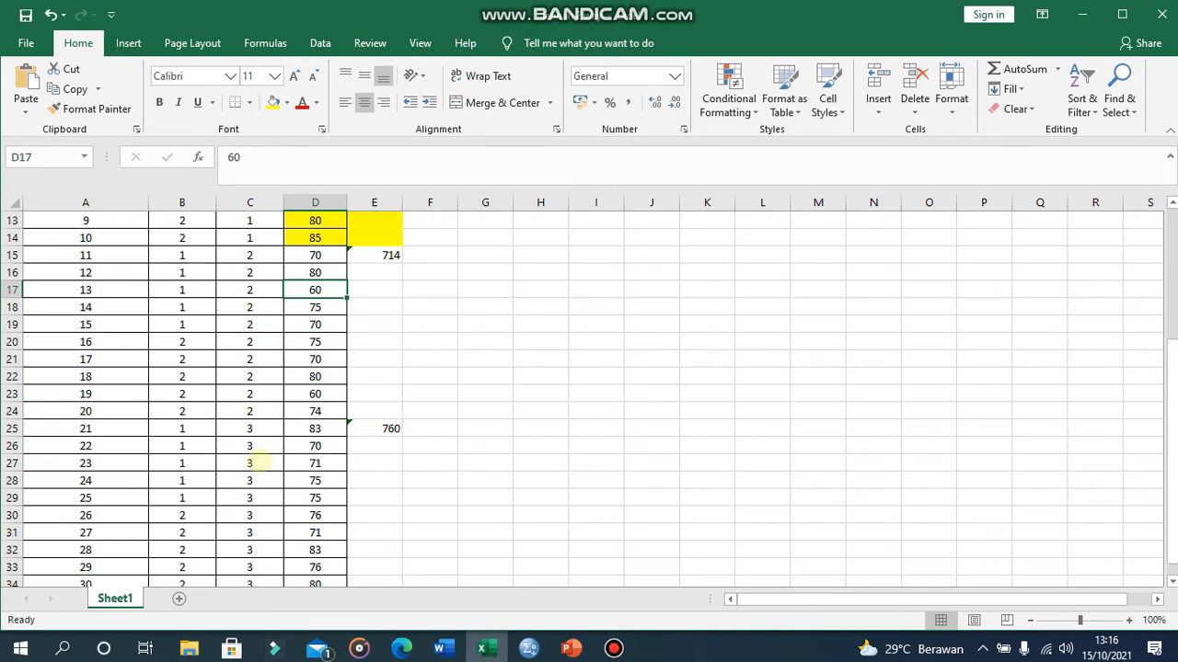
Examine how the GENDER and GAYA codes and PRESTASI scores are arranged across all respondents
scroll(256, 342, "up", 4)
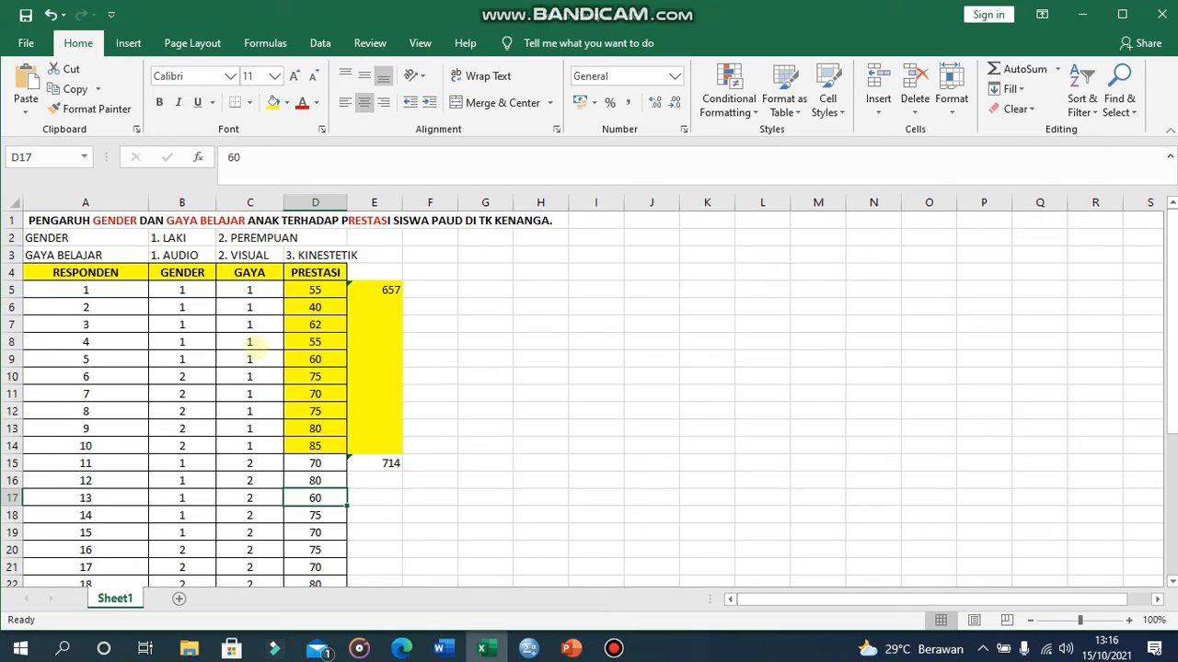
scroll(263, 460, "down", 3)
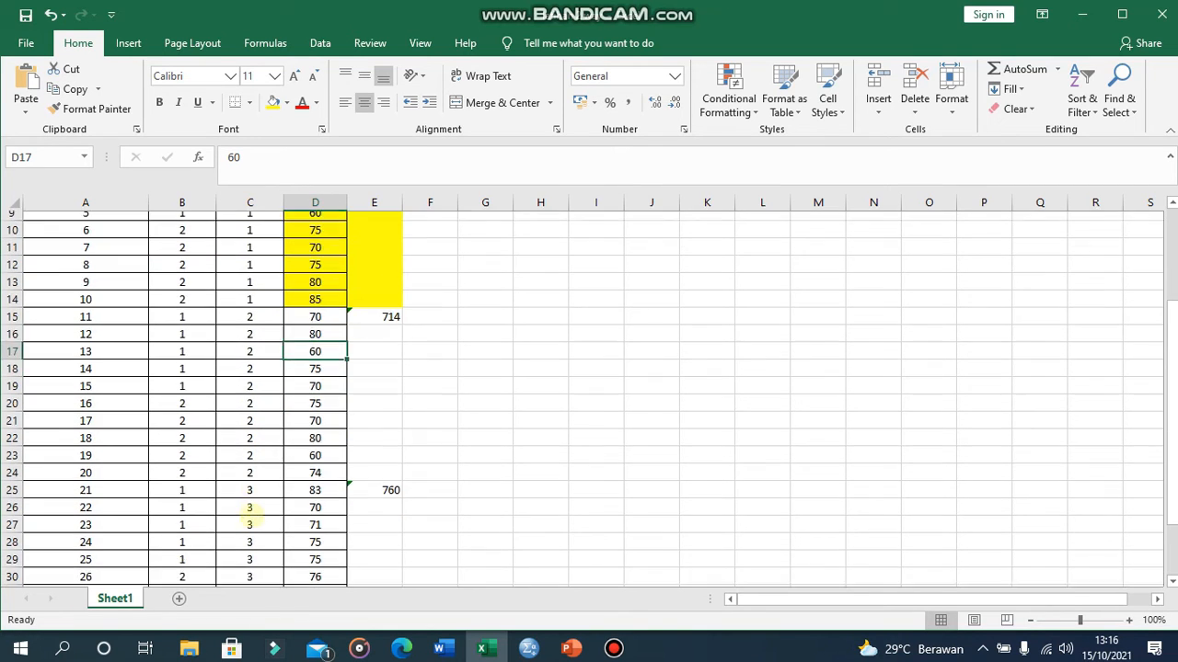
scroll(239, 442, "up", 3)
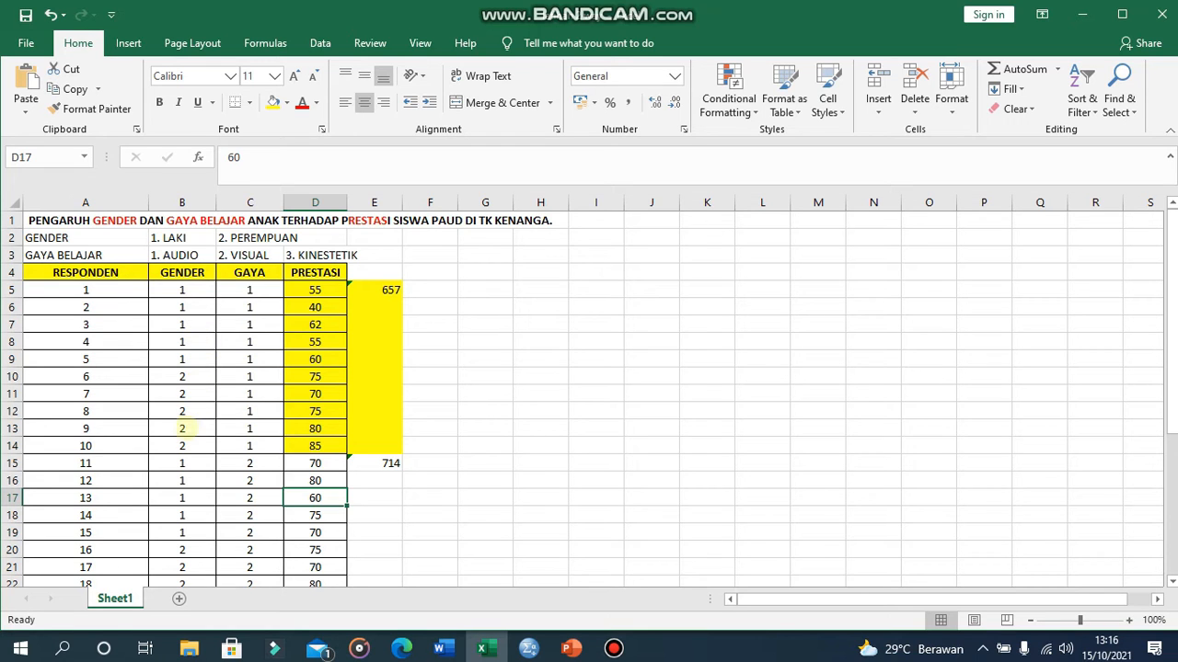
scroll(176, 391, "down", 6)
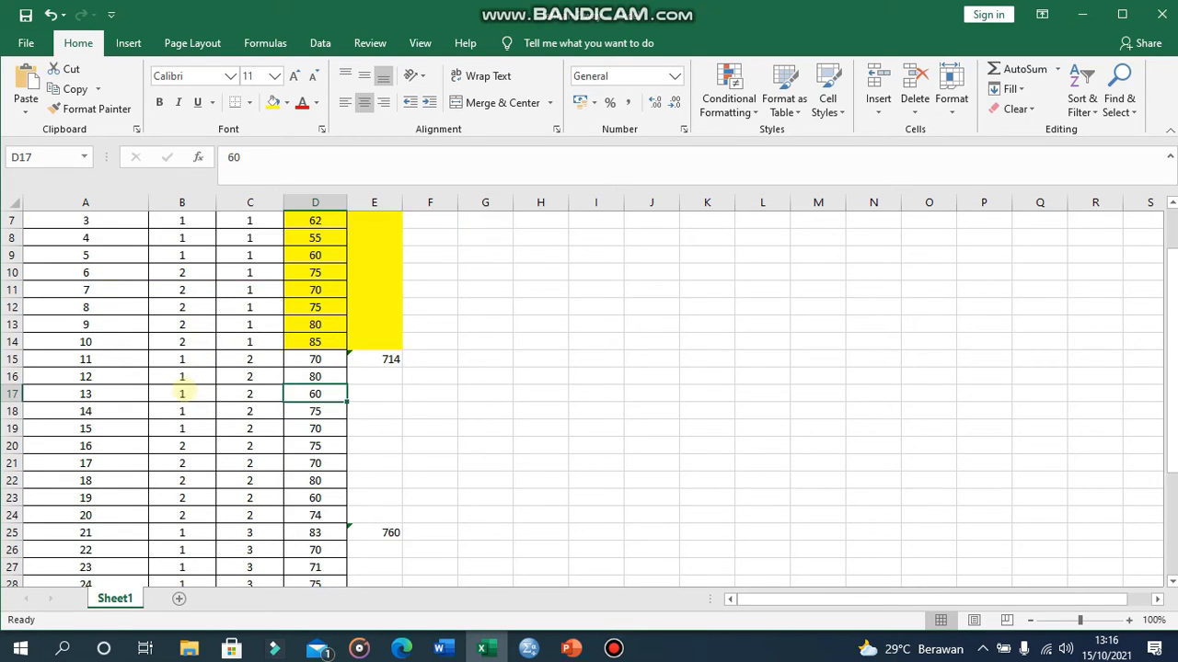
scroll(177, 391, "up", 4)
scroll(177, 391, "up", 2)
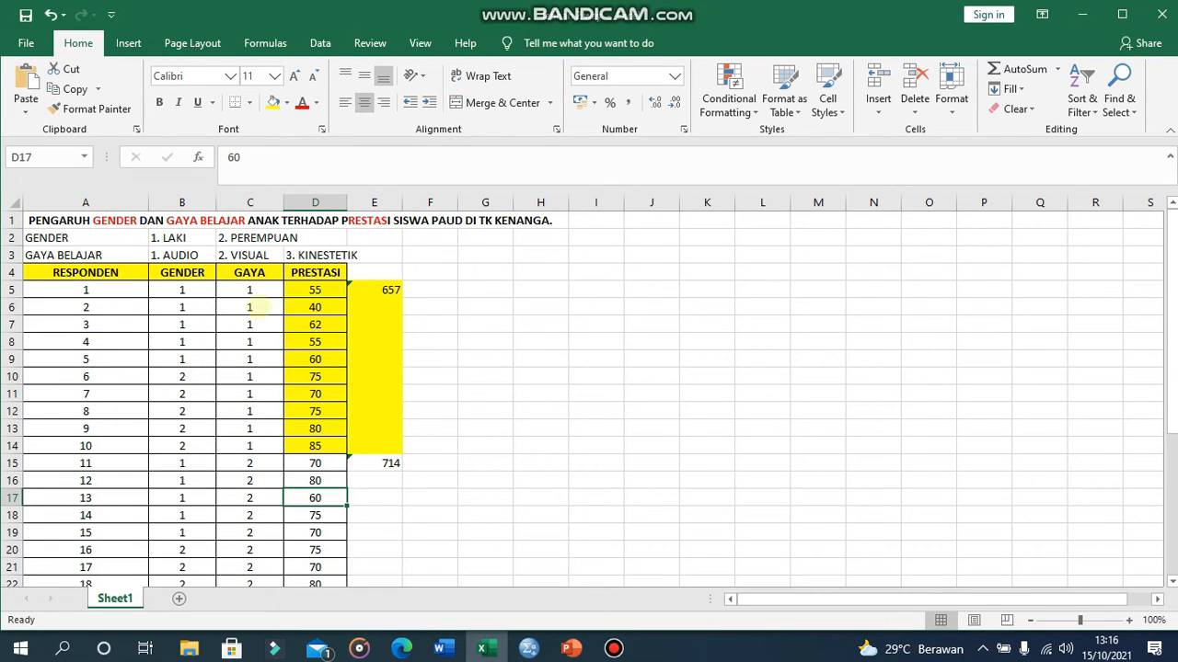
scroll(316, 484, "down", 1)
scroll(316, 482, "down", 4)
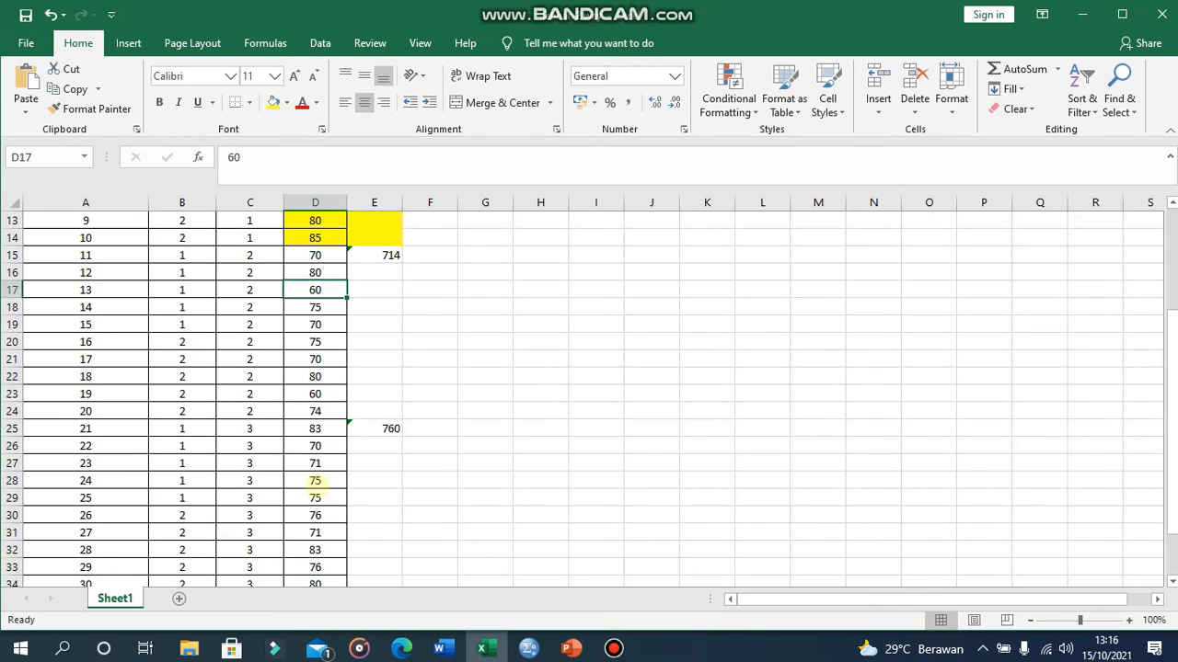
scroll(316, 485, "up", 4)
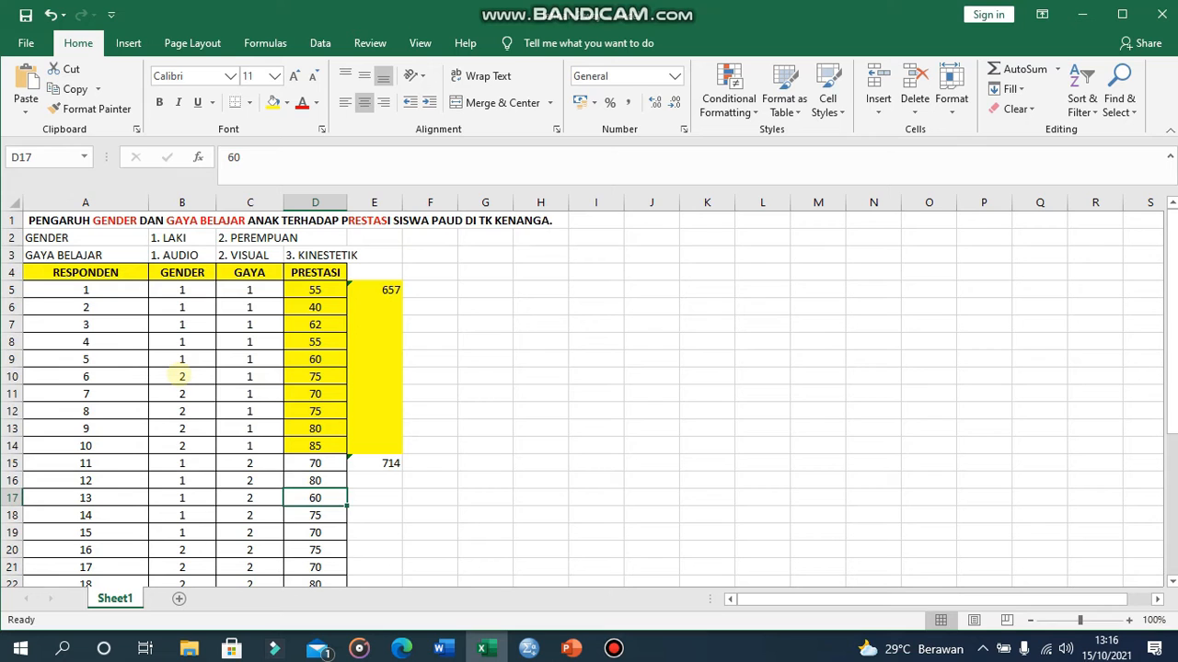
Switch to SPSS and compare the empty dataset's data sheet with its variable definition sheet
left_click(529, 649)
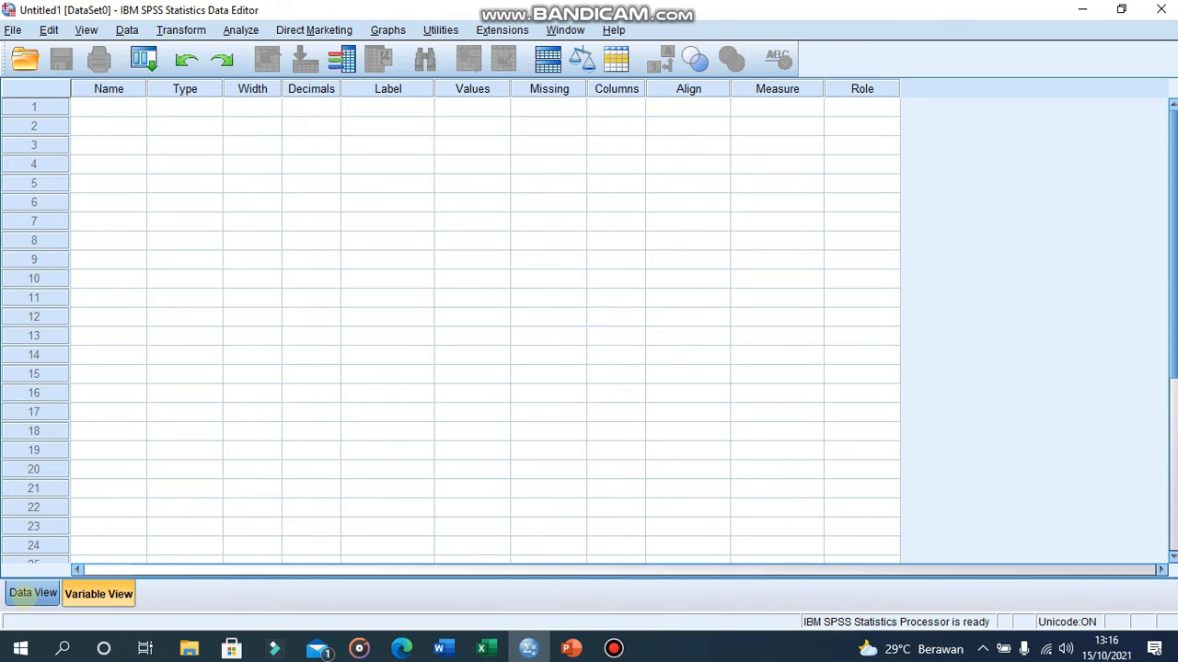
left_click(23, 595)
left_click(105, 597)
left_click(26, 596)
left_click(103, 597)
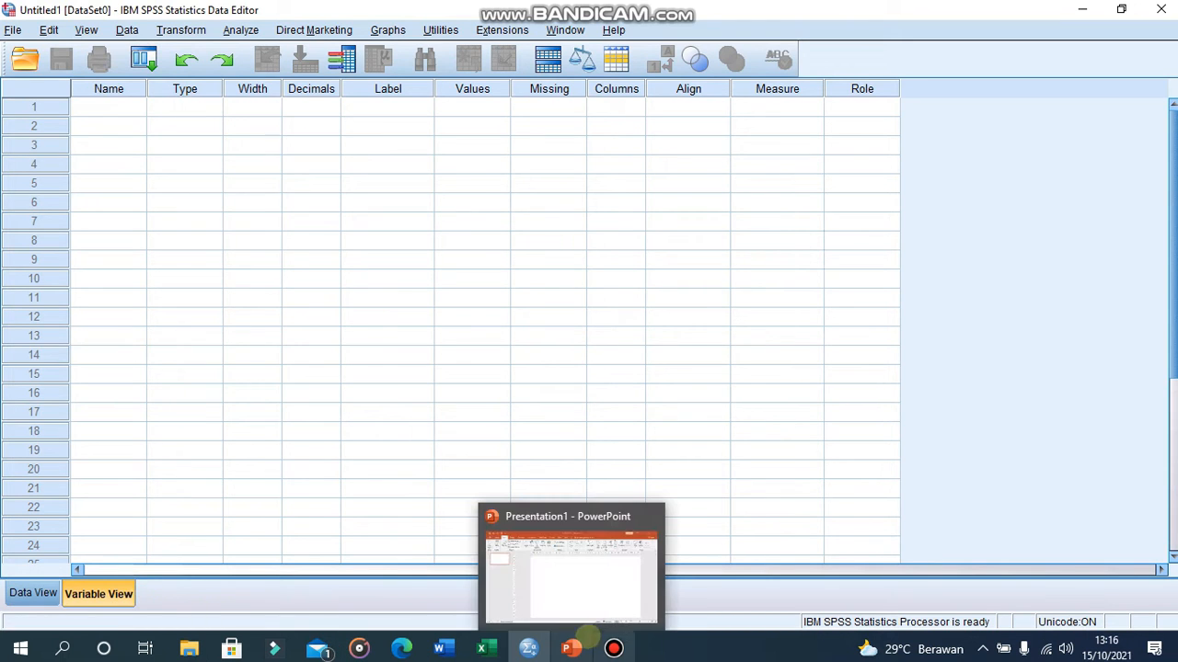
Return to the Excel workbook and check the GENDER, GAYA and PRESTASI column headings
left_click(513, 583)
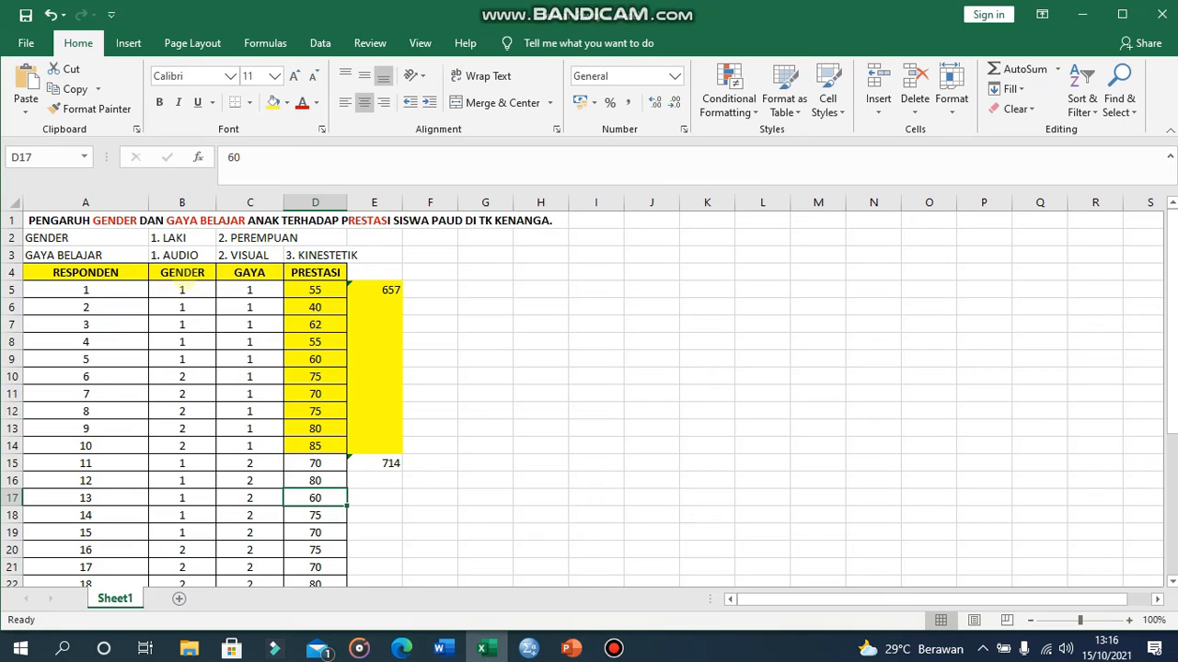
left_click(182, 273)
left_click(245, 273)
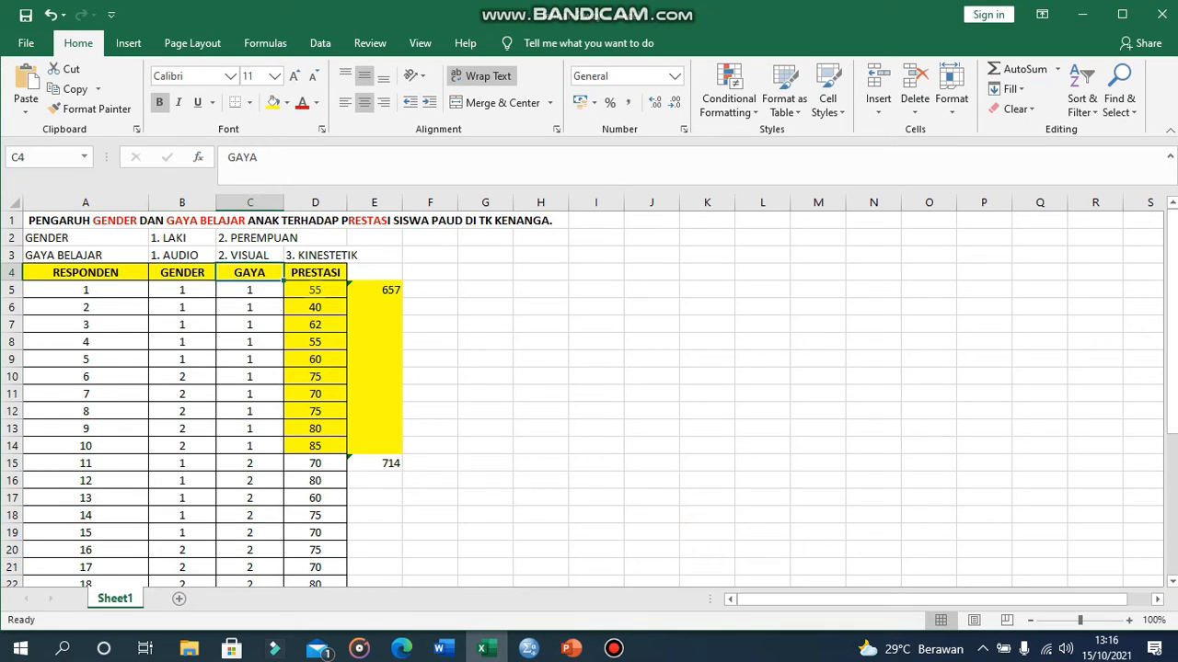
left_click(314, 272)
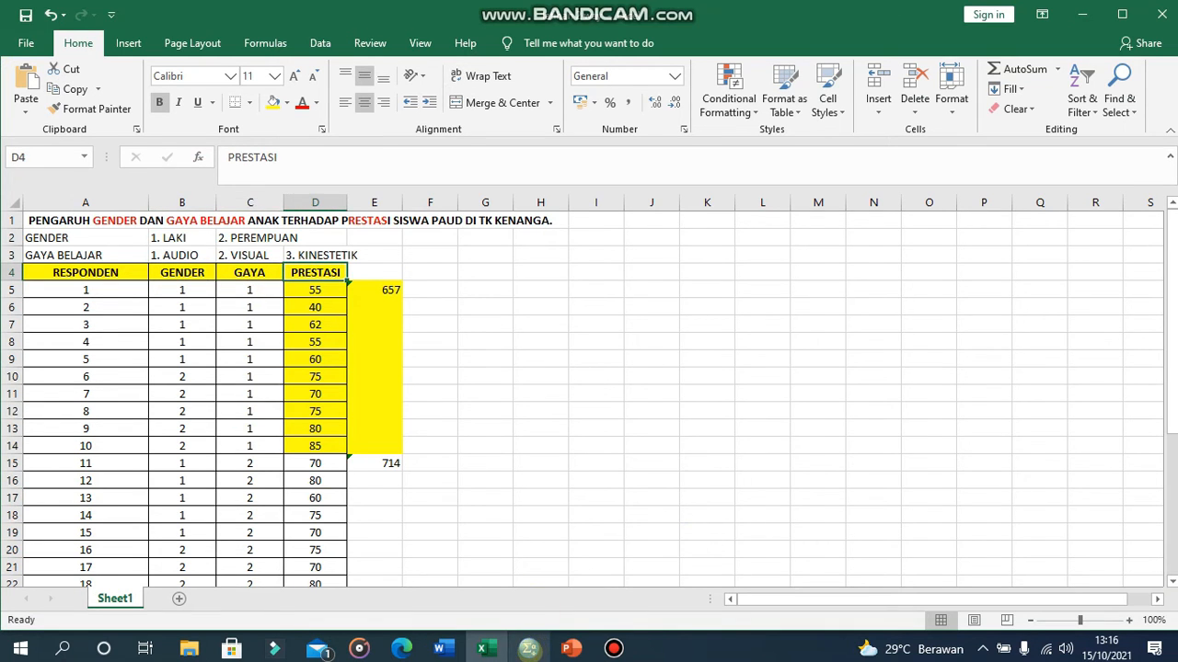
Switch to SPSS and define three variables named Gender, Gaya and Prestasi in the first three rows
left_click(528, 648)
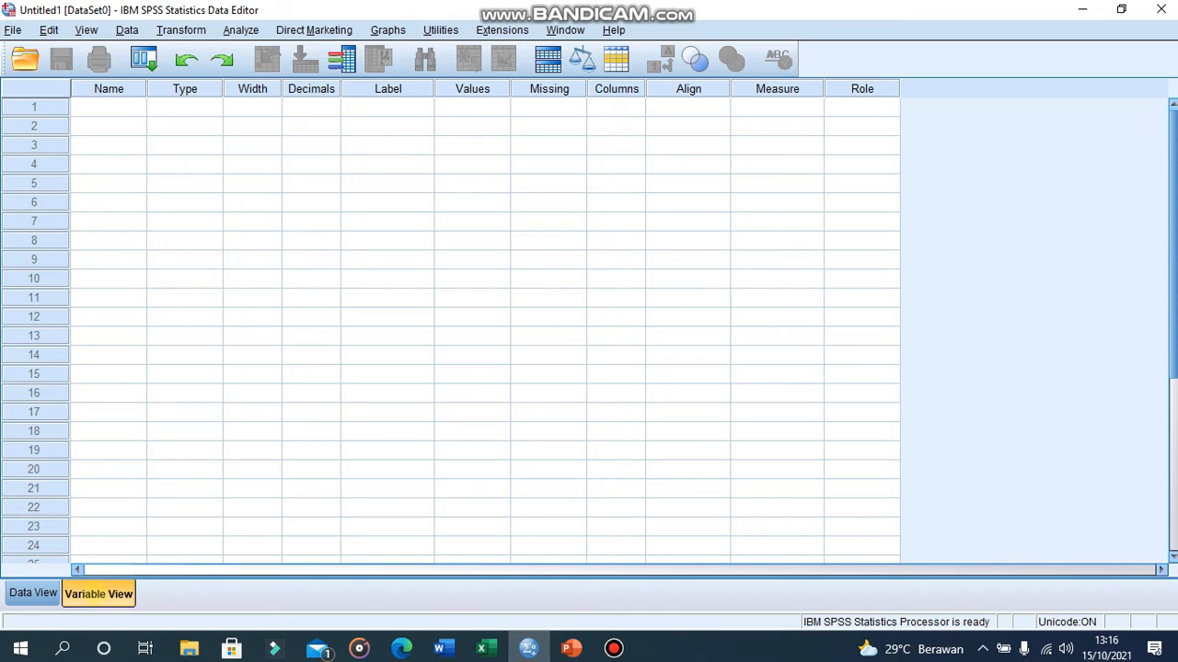
left_click(110, 107)
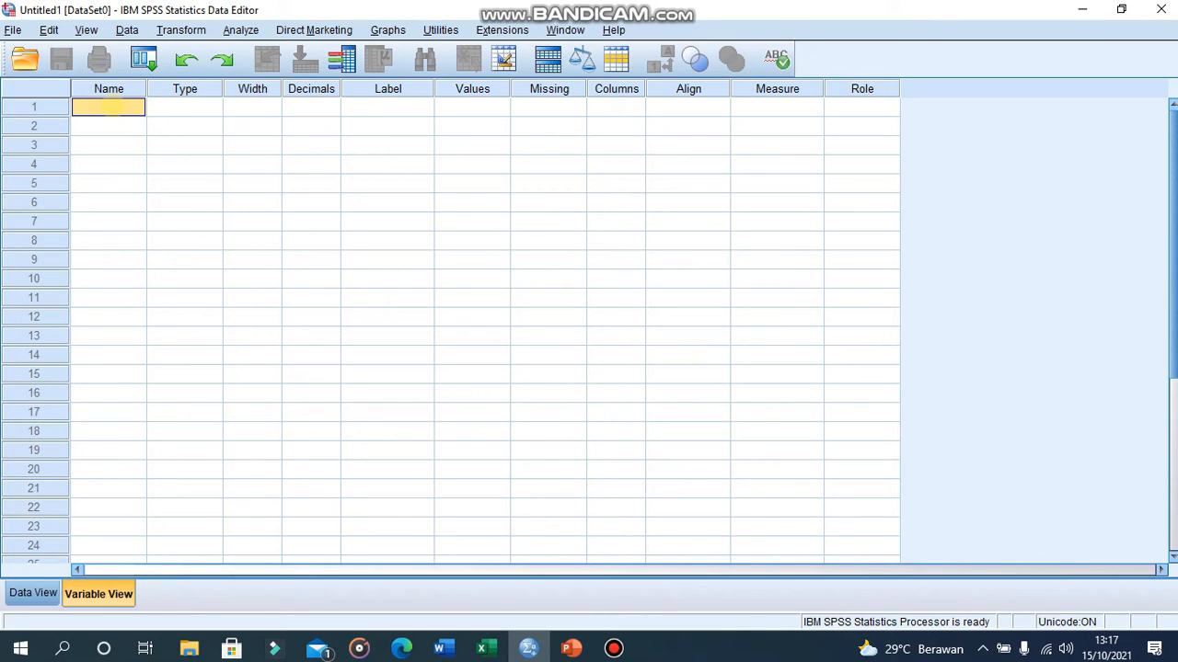
type("G")
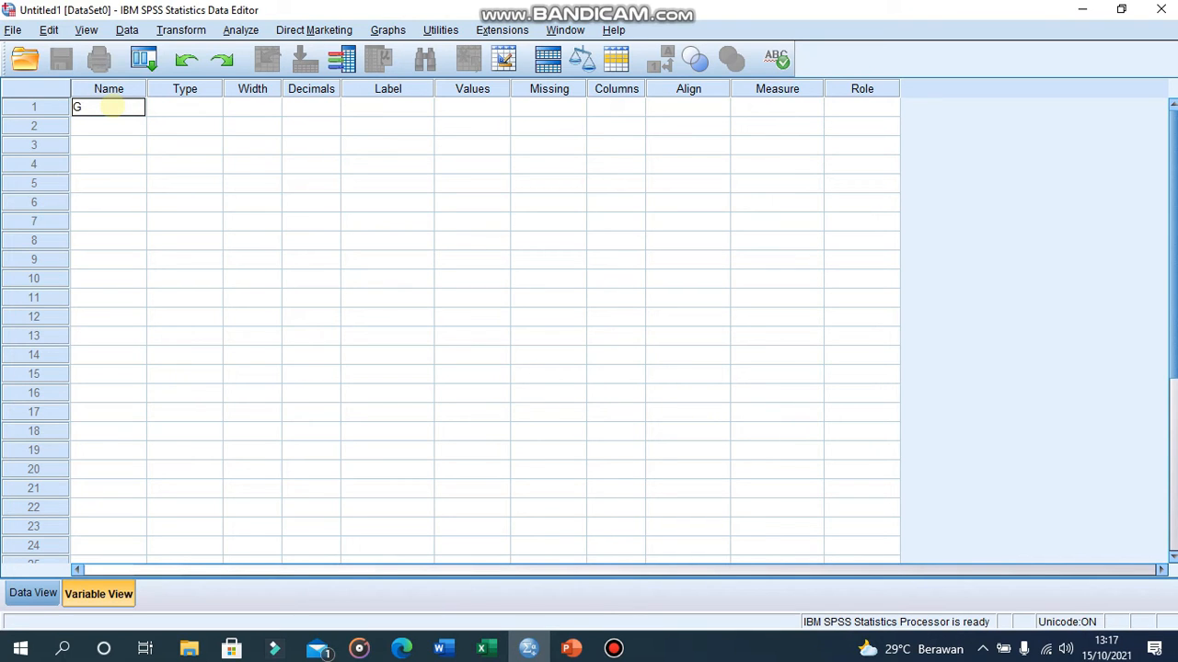
type("ender")
left_click(92, 126)
type("Gaya")
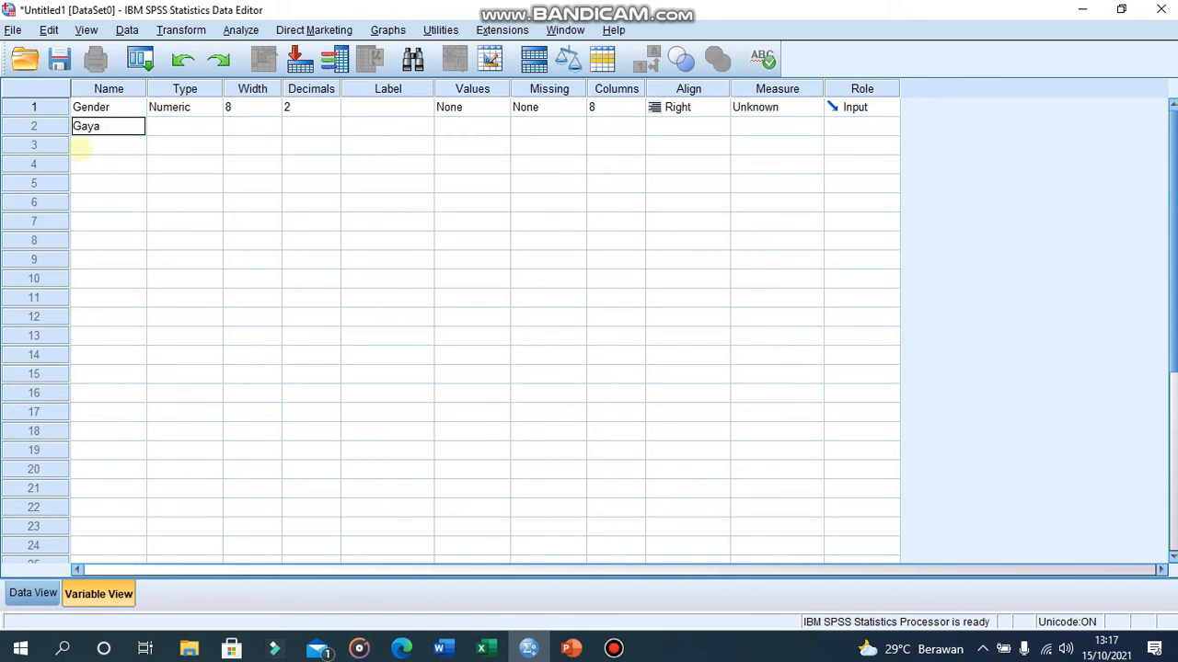
left_click(83, 146)
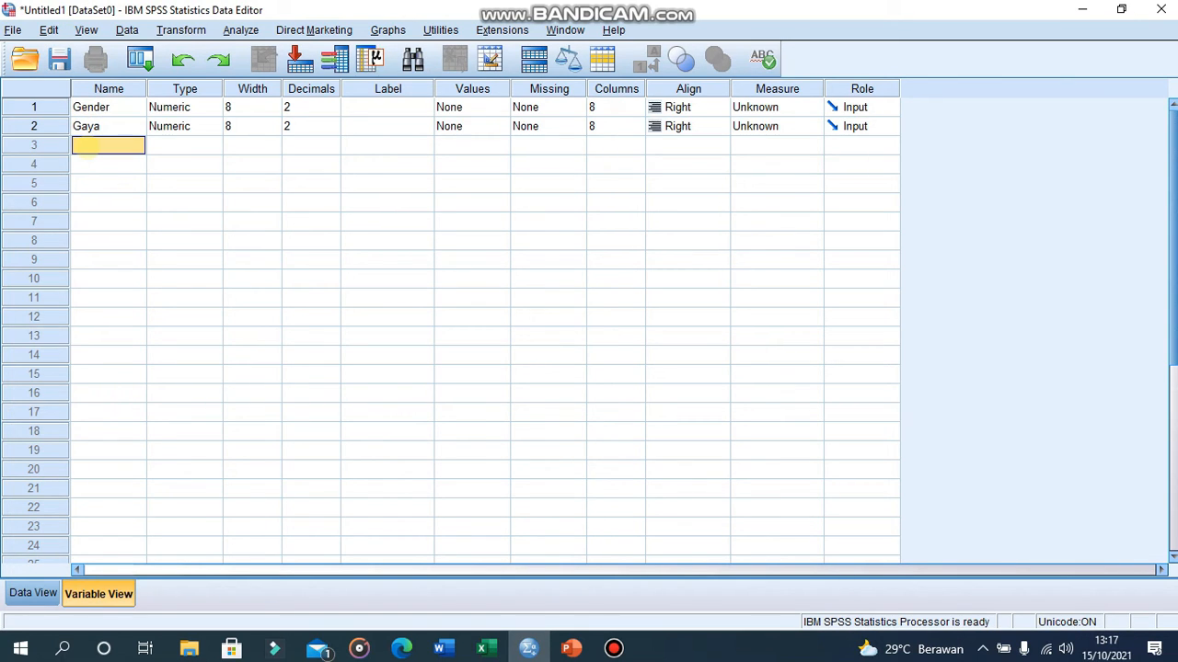
type("Prestasi")
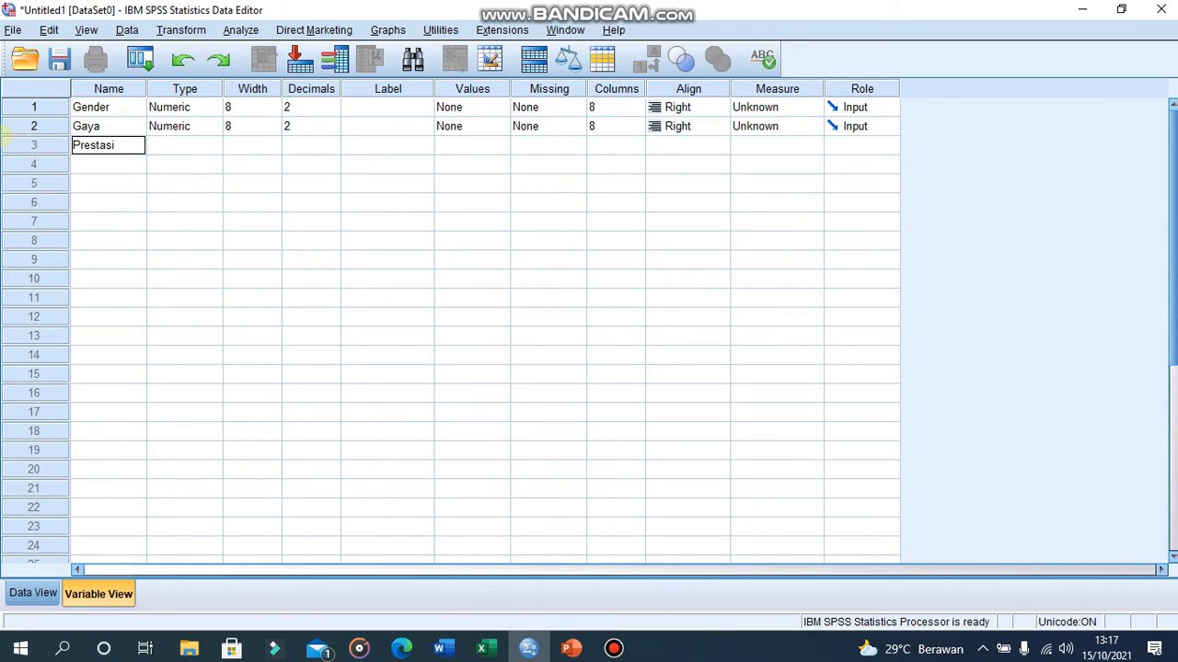
left_click(199, 258)
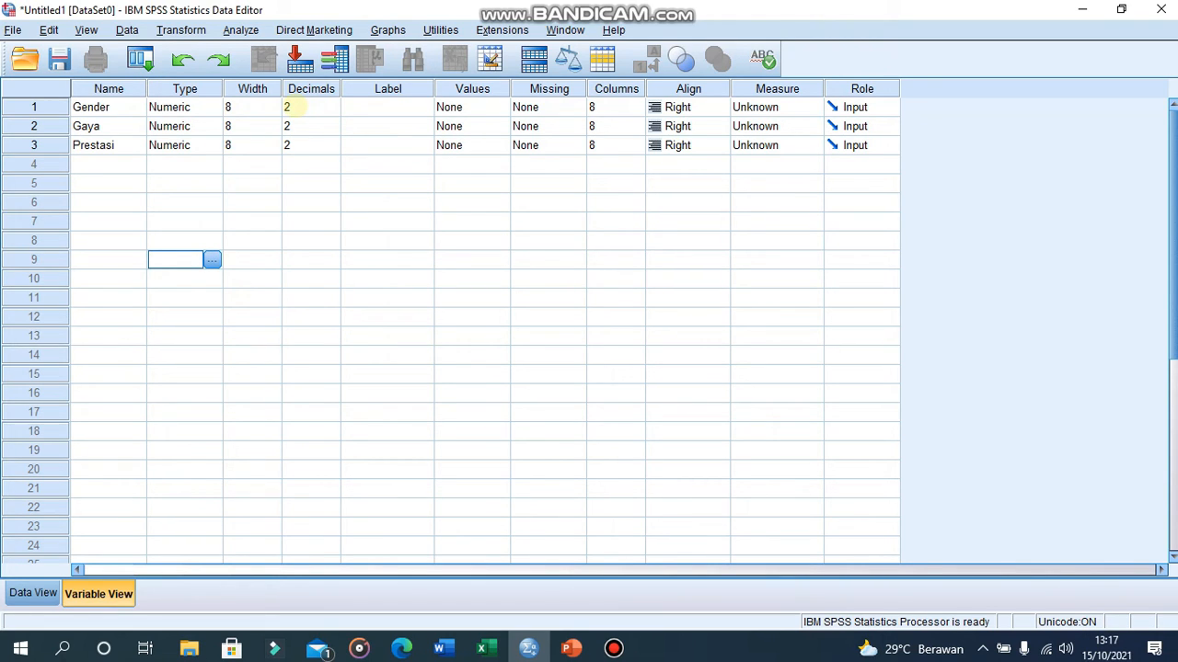
Set the decimals of the Gender, Gaya and Prestasi variables to 0
left_click(293, 107)
double_click(288, 107)
type("0")
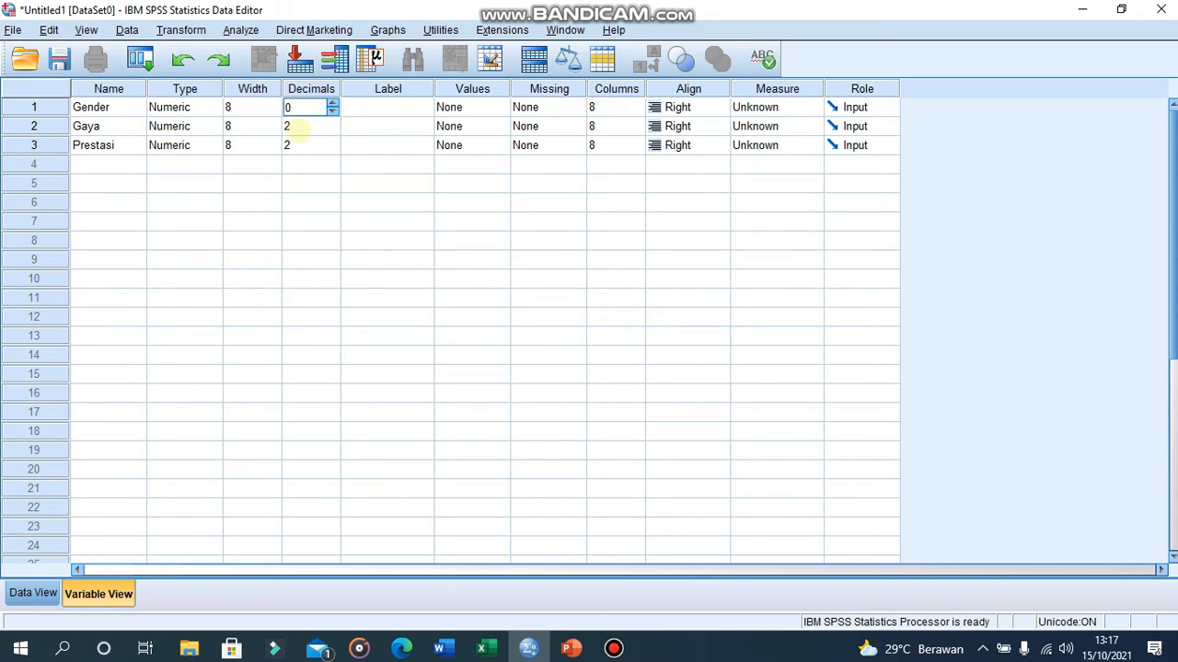
left_click(297, 129)
key("BackSpace")
type("0")
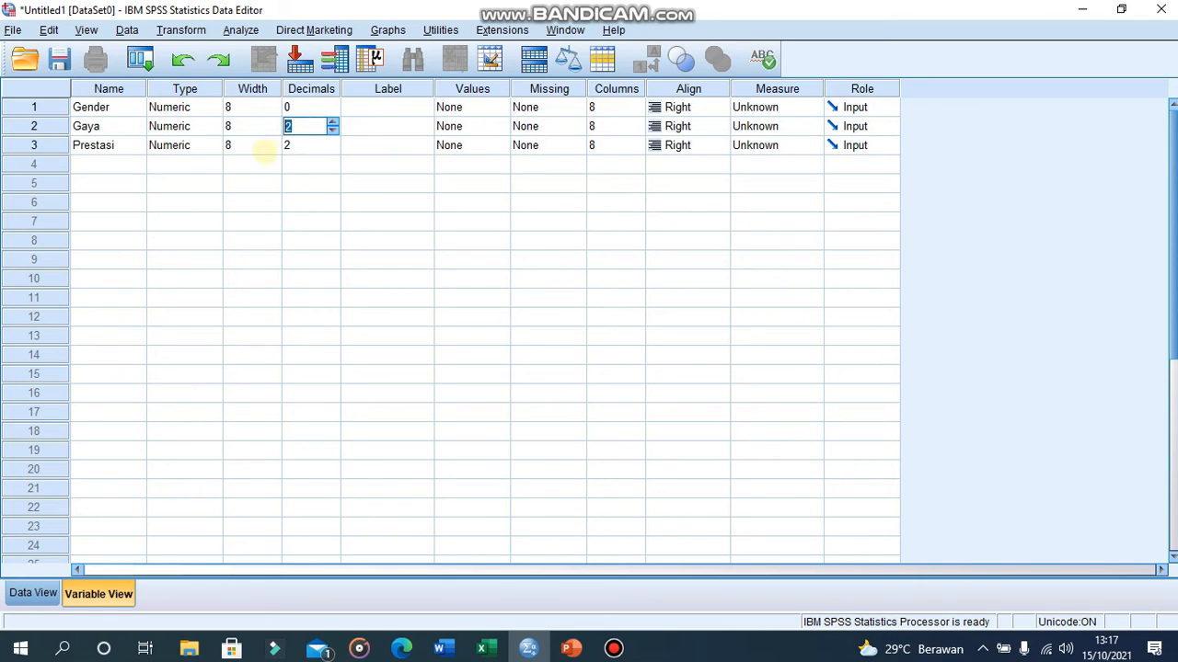
left_click(304, 145)
type("0")
left_click(311, 183)
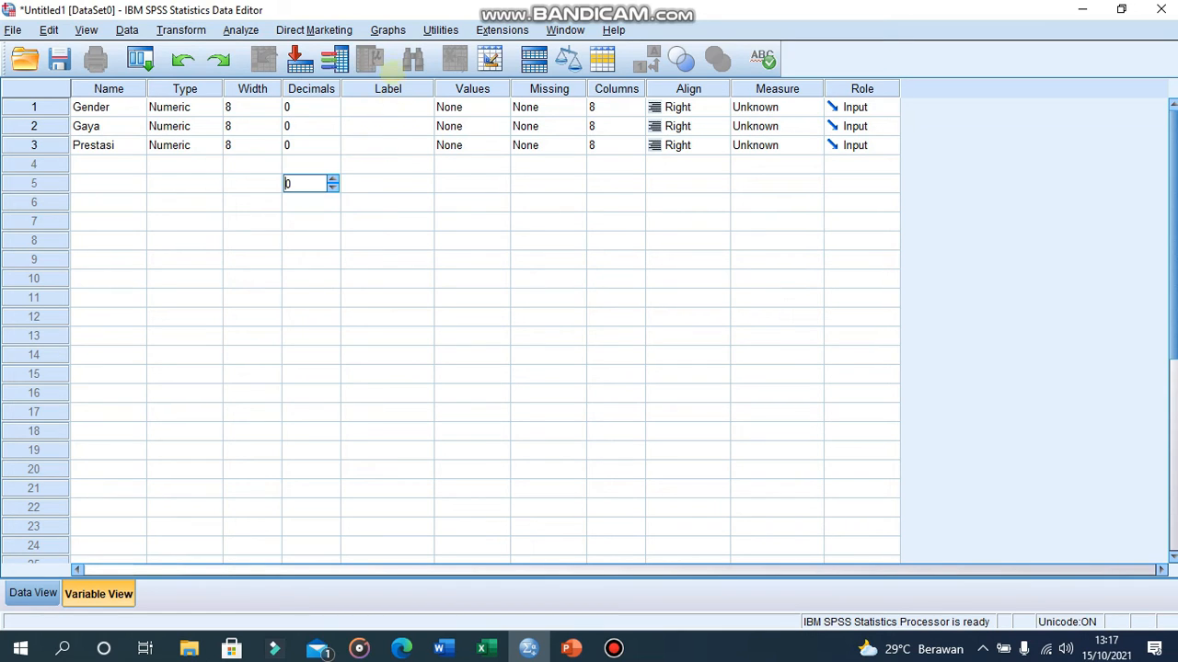
left_click(179, 260)
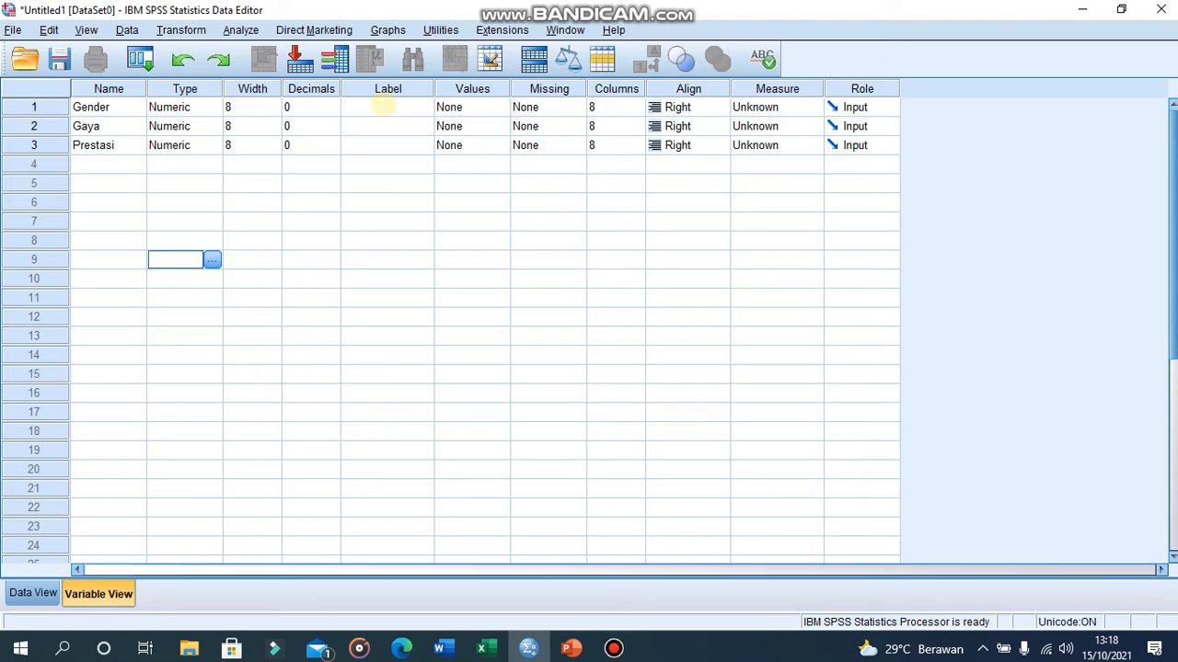
Label the three variables Gender, Gaya and Prestasi, matching their names
left_click(385, 106)
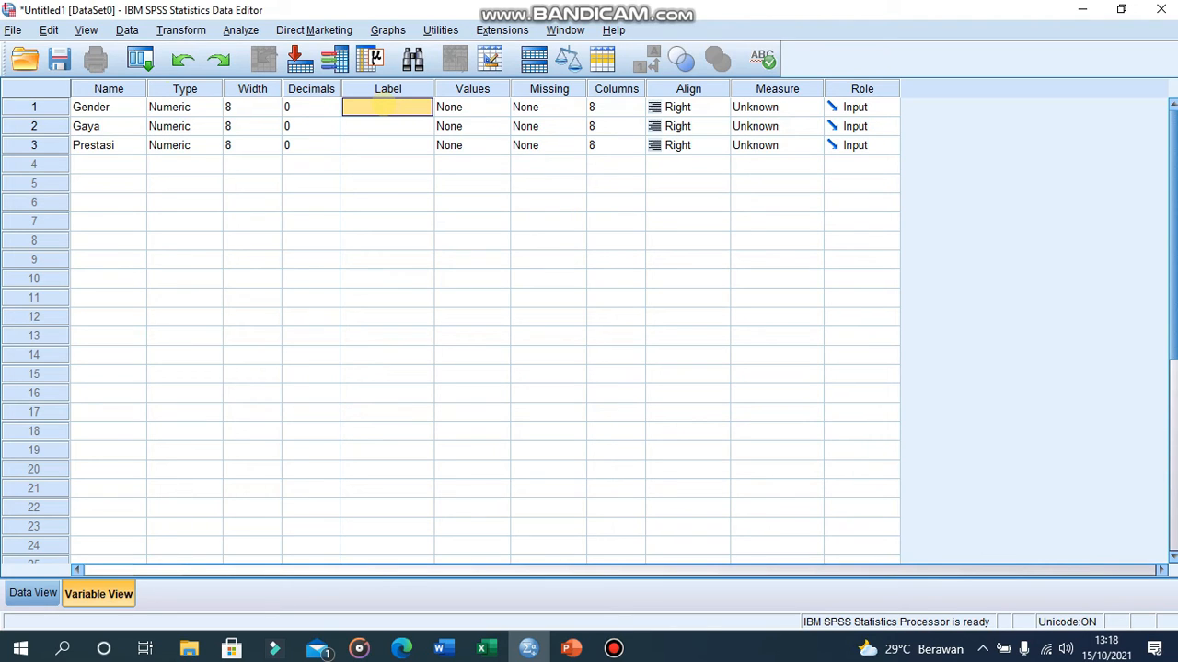
type("Gender")
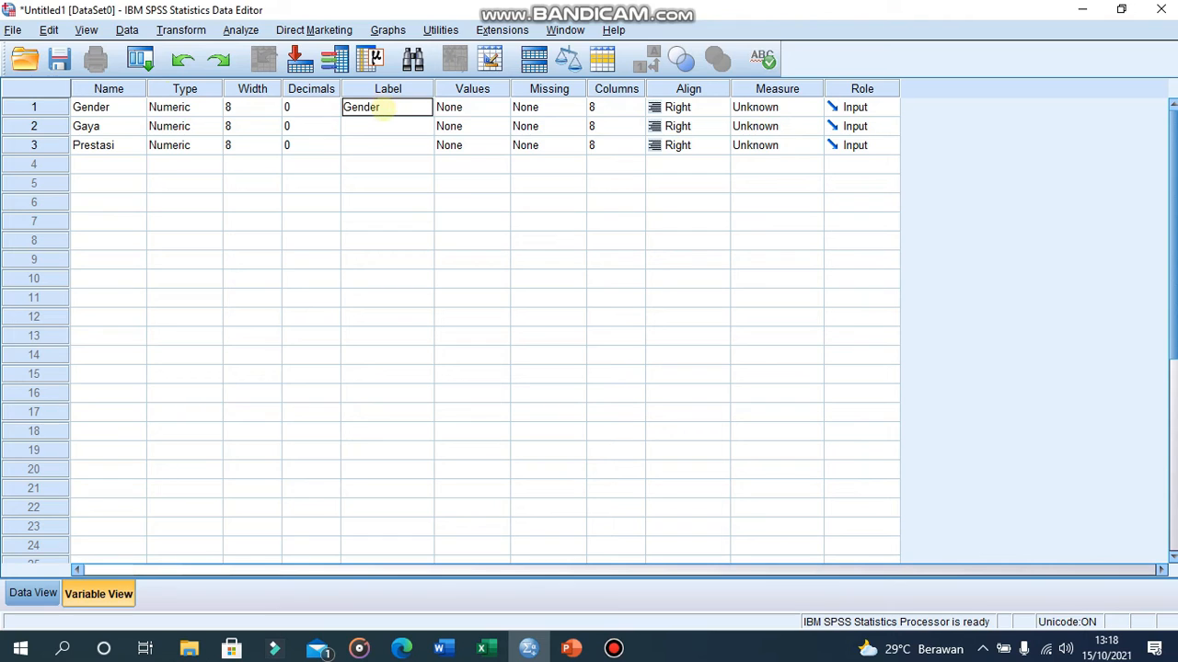
key("Return")
type("Gaya")
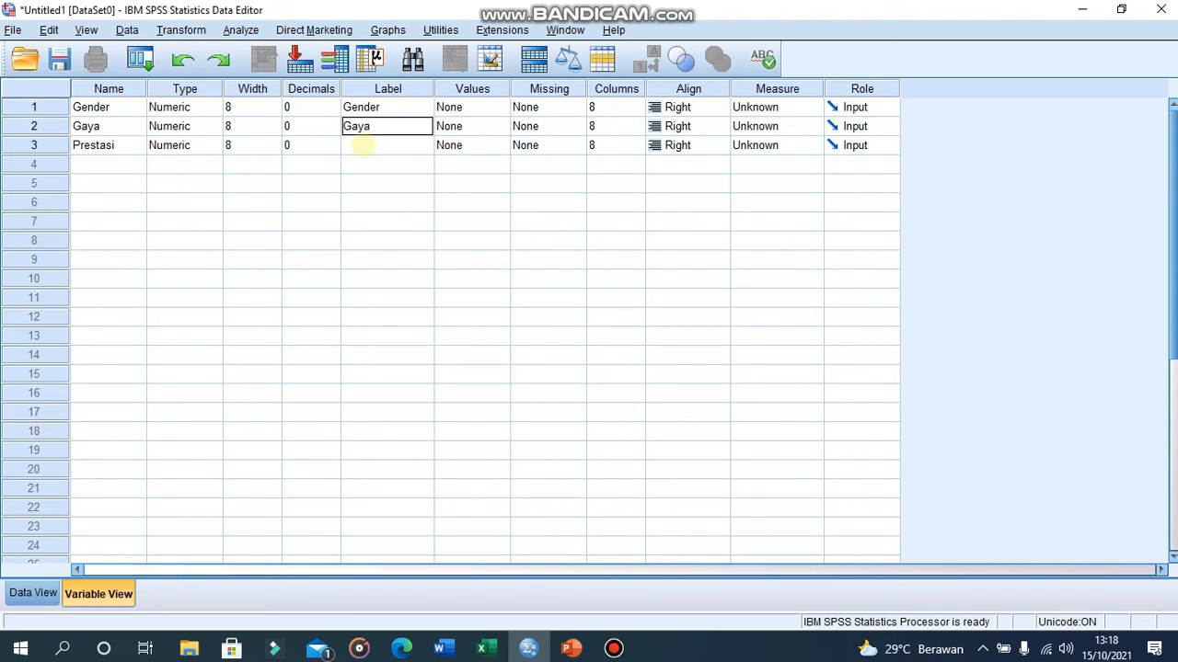
key("Return")
type("Prestasi")
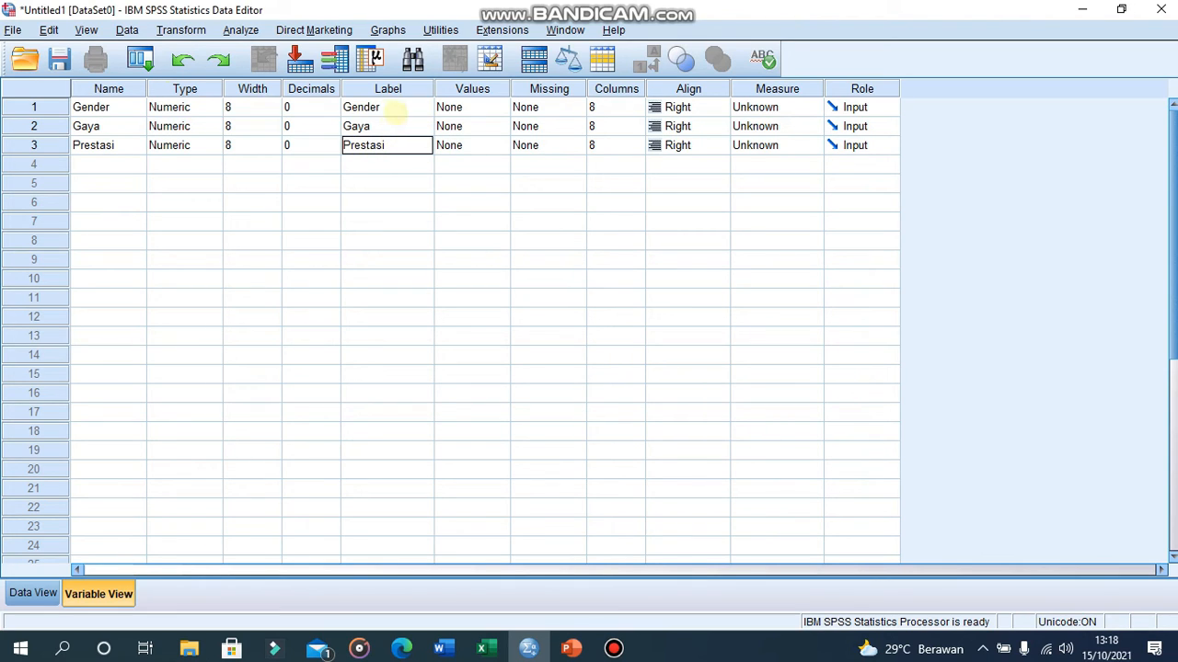
Open the value labels of the Gender variable and add value 1 with the label Laki-laki
left_click(472, 107)
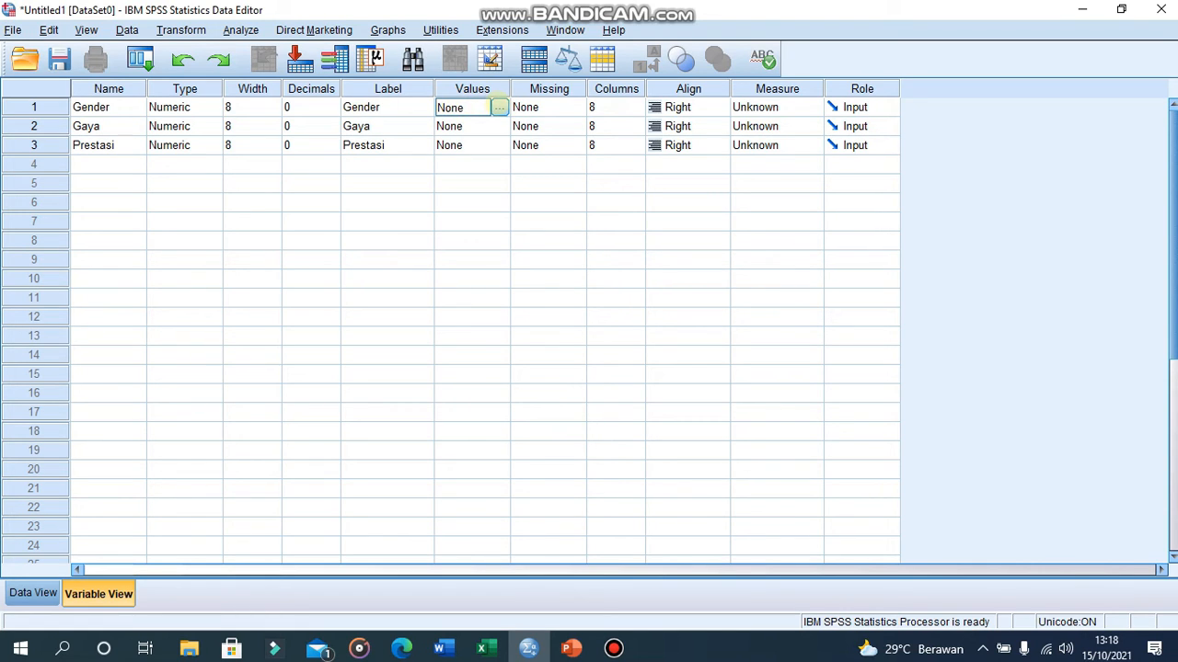
left_click(499, 107)
left_click(499, 108)
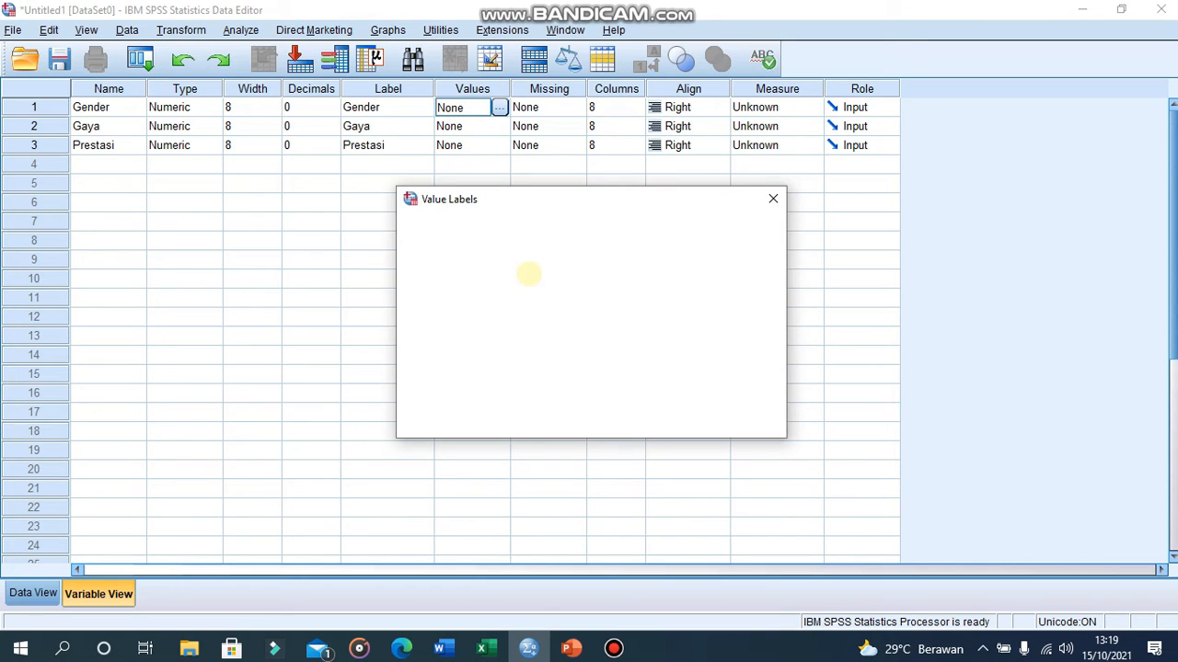
left_click(477, 252)
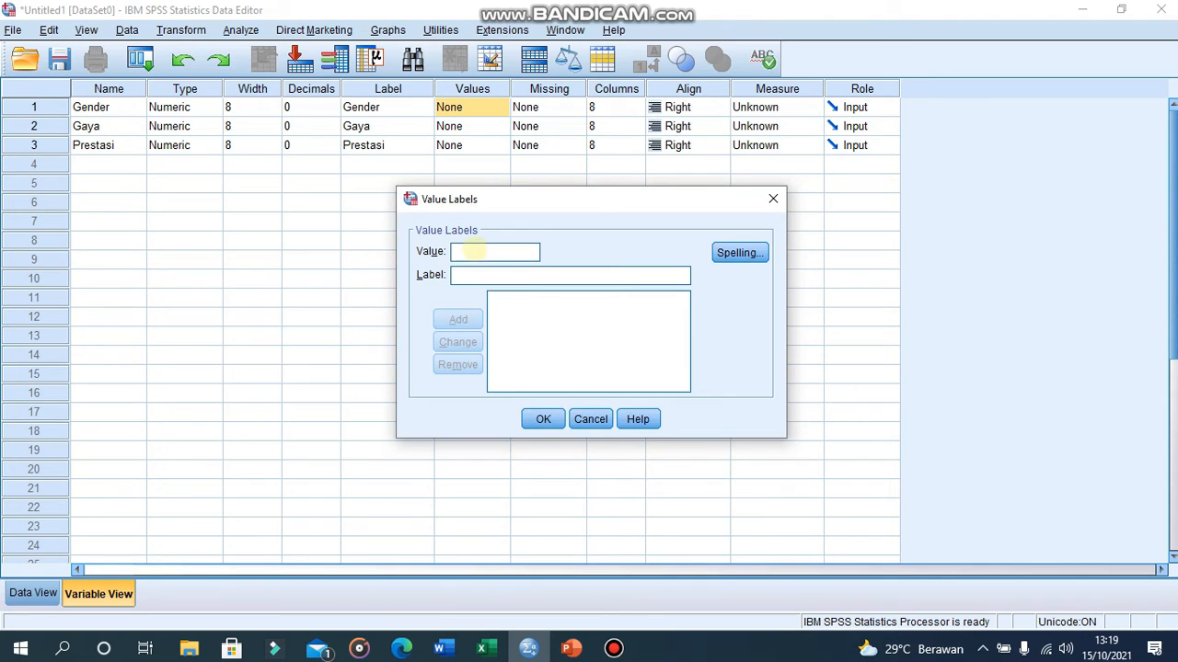
type("1")
left_click(469, 279)
type("Laki-laki")
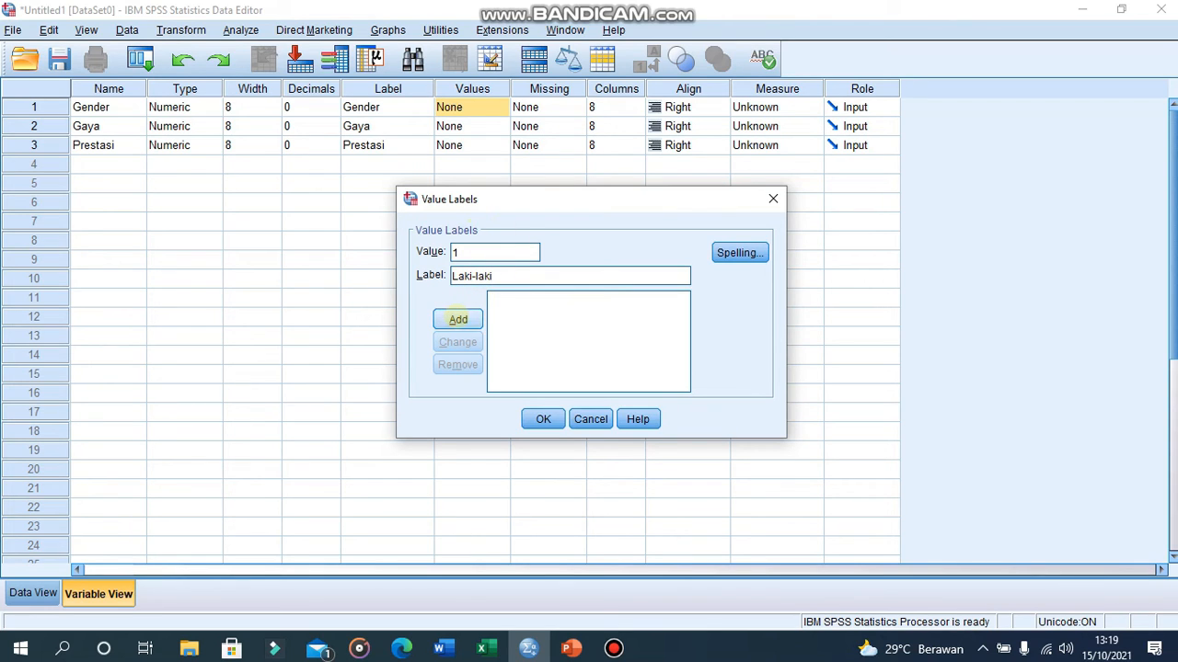
left_click(457, 319)
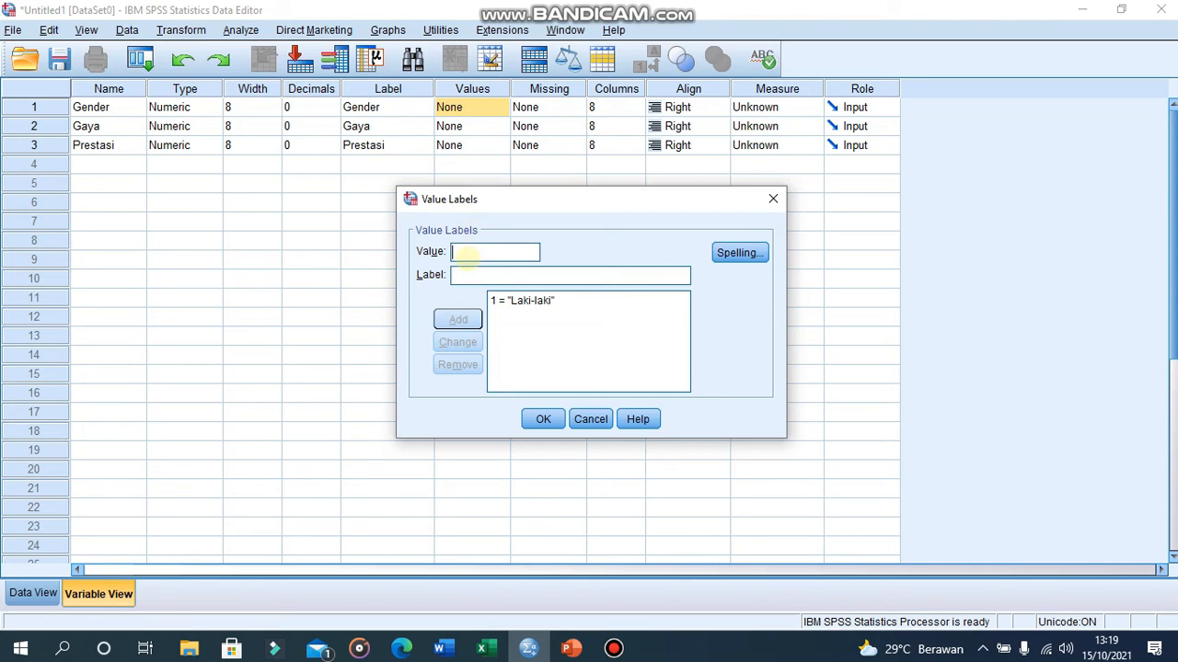
Add value 2 with the label Perempuan to Gender and apply its value labels
type("2")
left_click(464, 275)
type("Peremp")
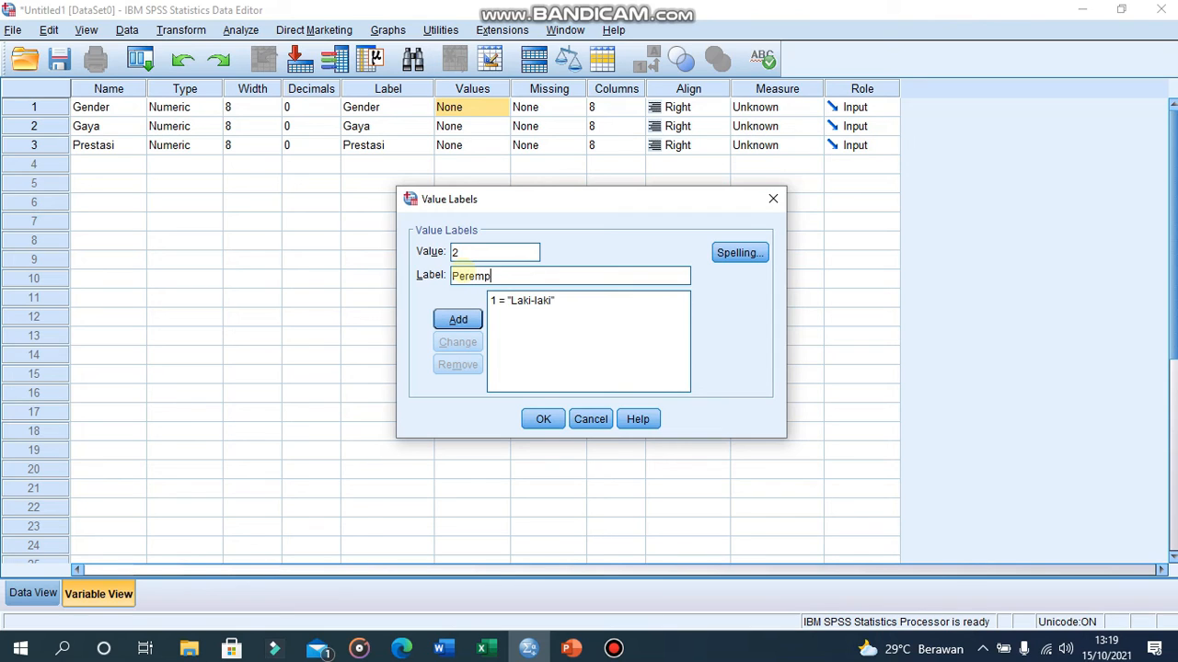
type("uan")
left_click(458, 319)
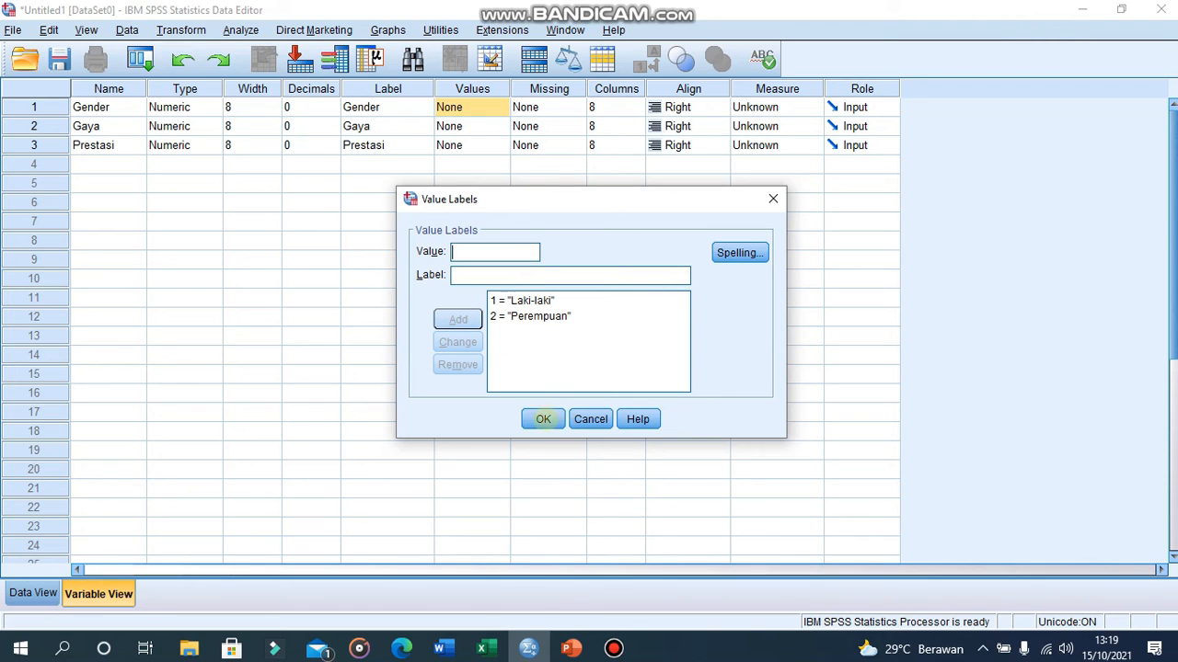
left_click(542, 419)
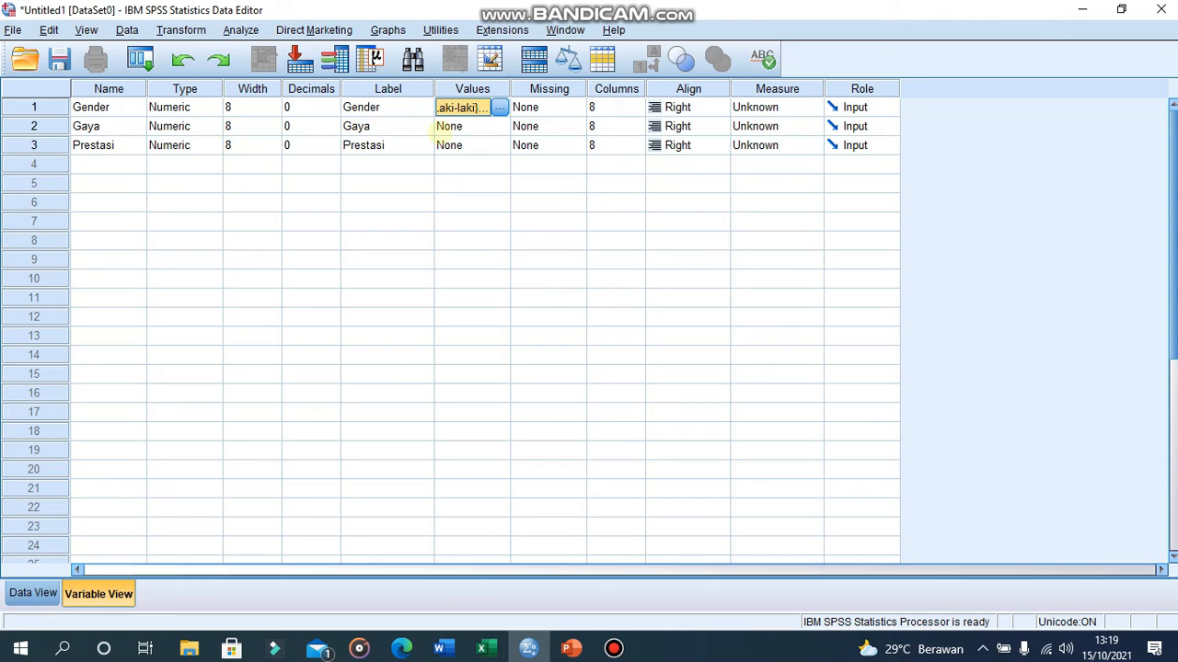
Open the value labels of the Gaya variable and add value 1 with the label Audio
left_click(449, 126)
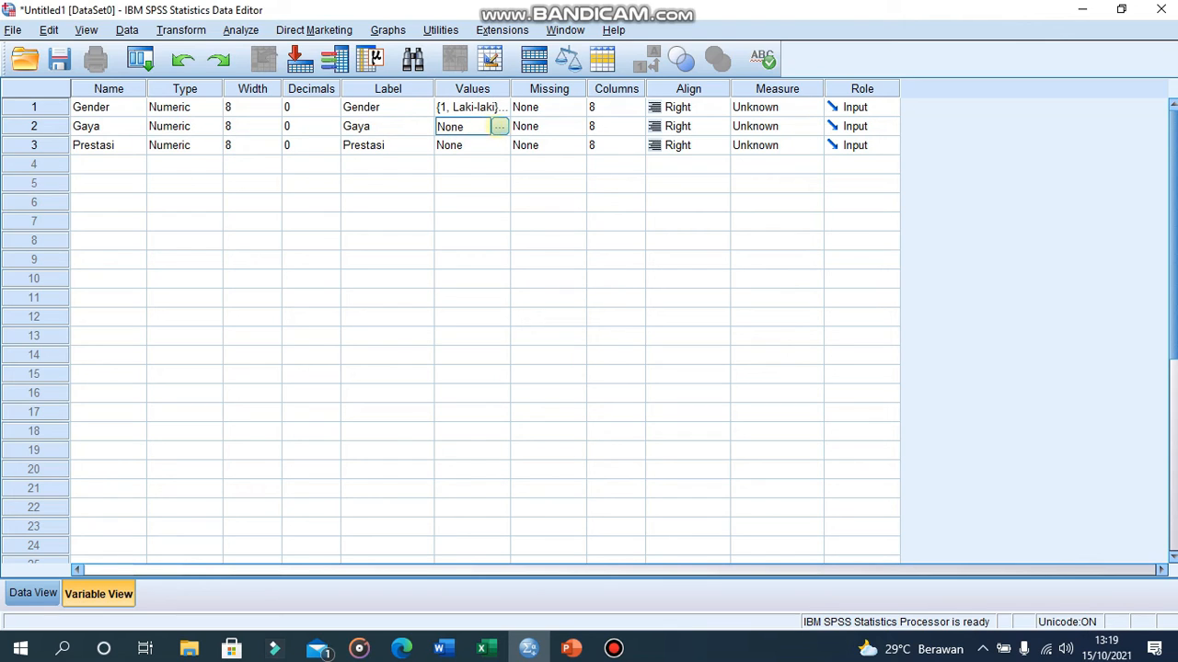
left_click(498, 126)
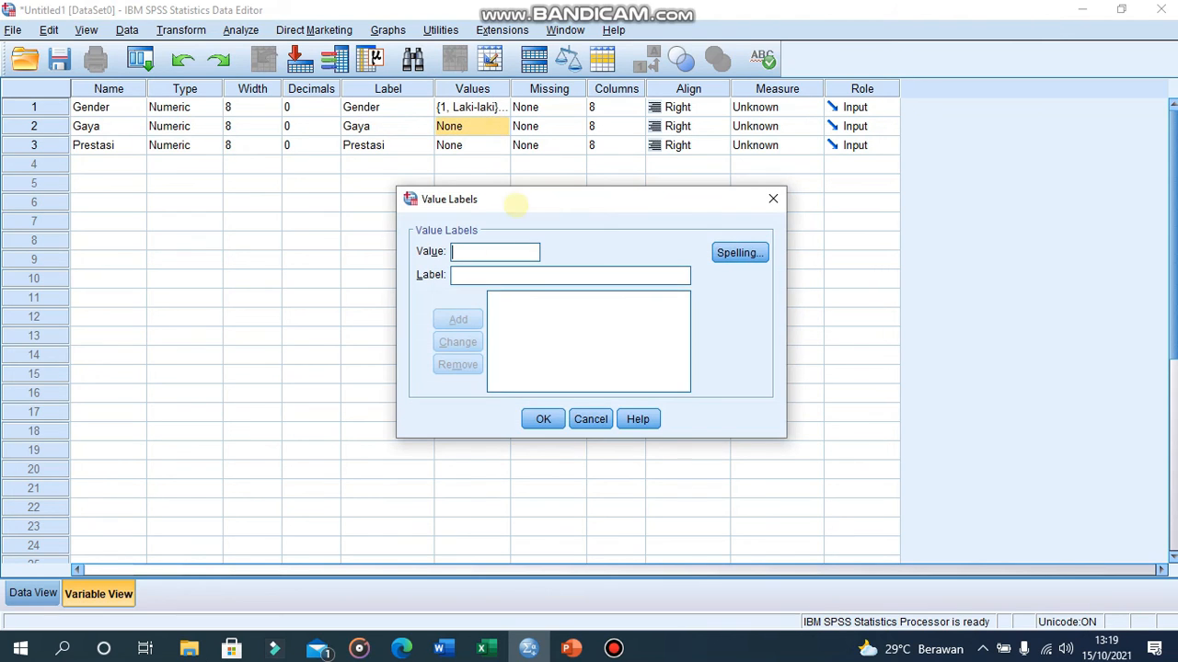
type("1")
left_click(466, 275)
type("Audio")
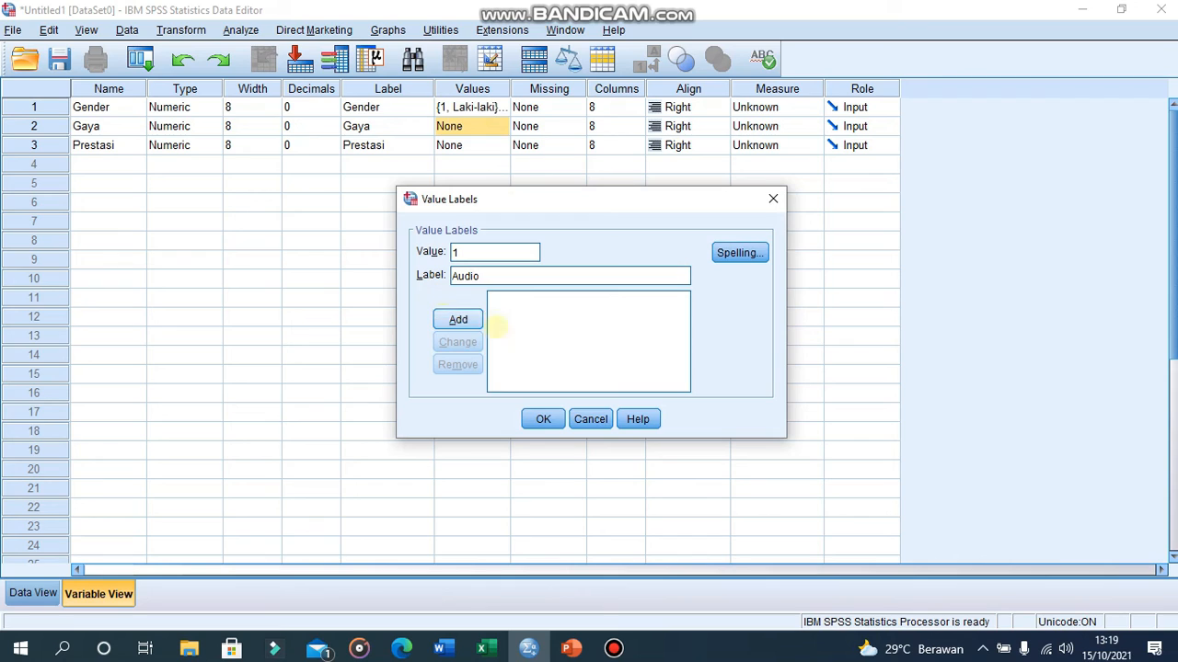
left_click(457, 320)
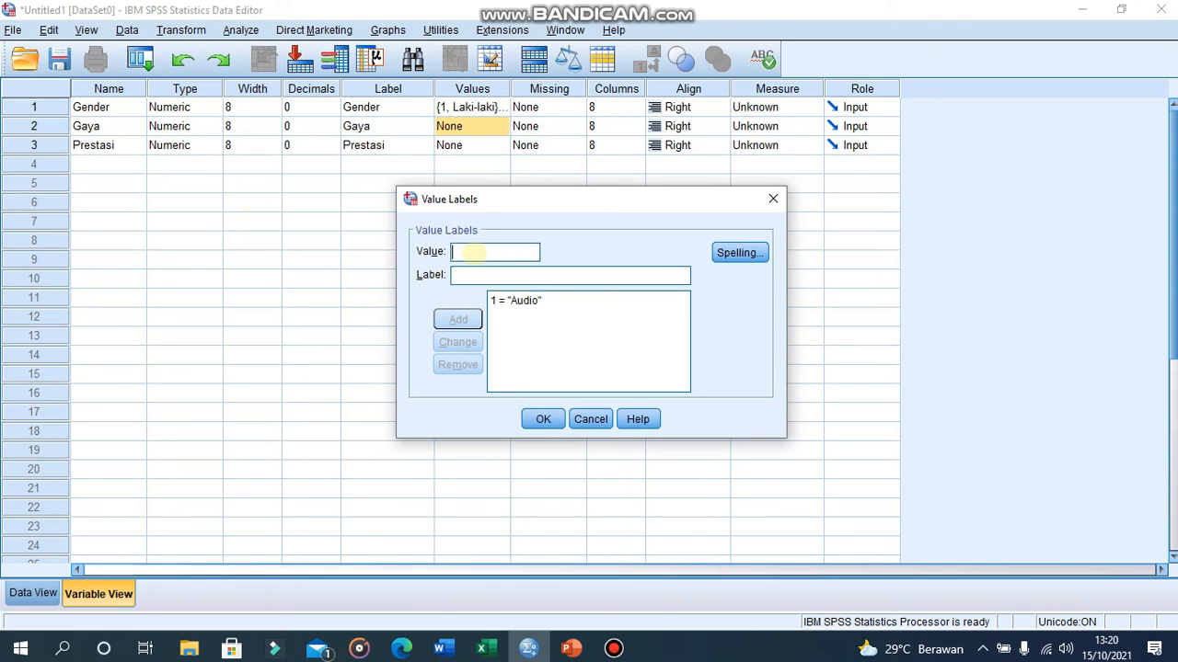
Add value 2 with the label Visual to the Gaya variable's value labels
type("2")
type("V")
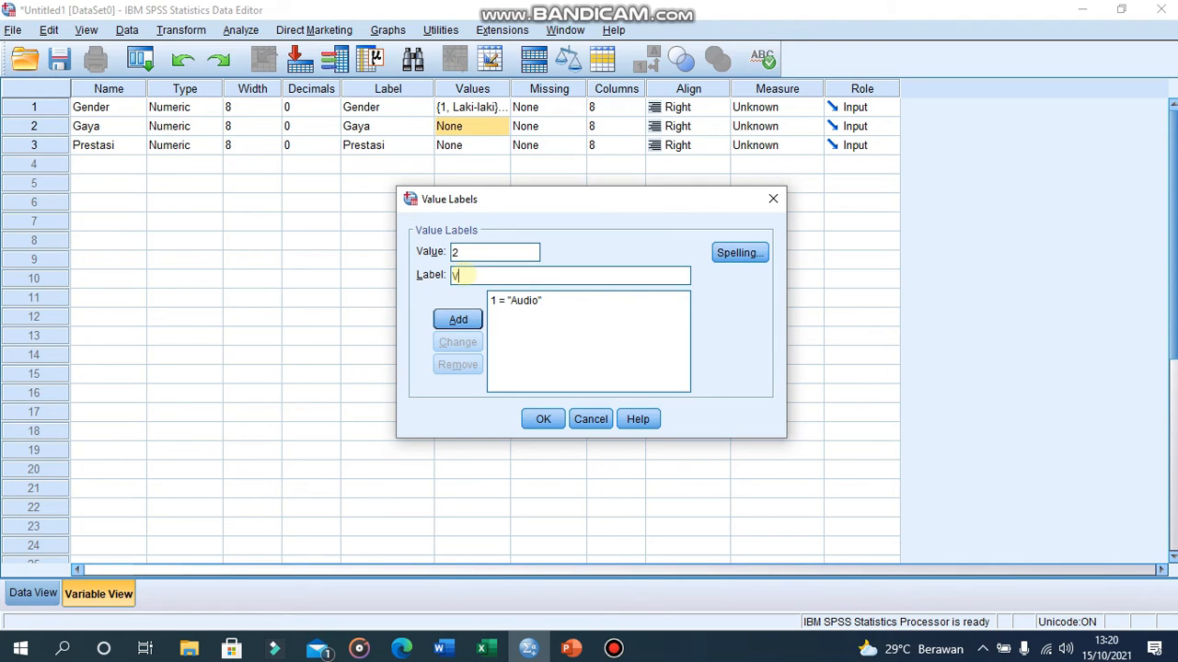
type("isual")
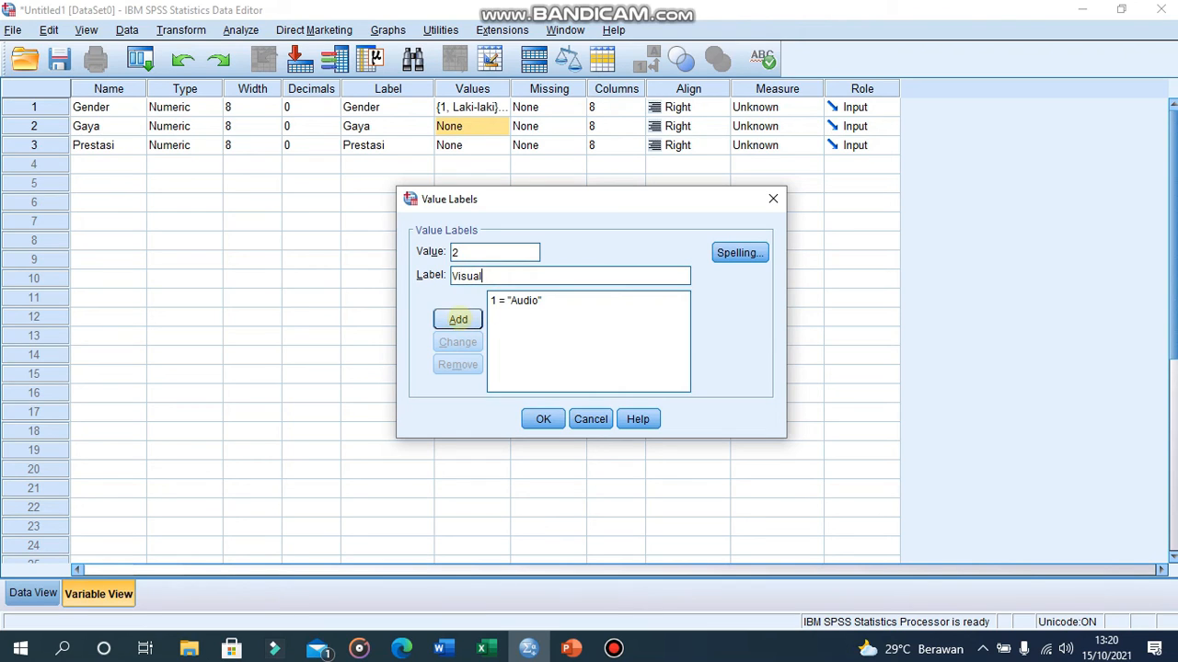
left_click(458, 319)
left_click(474, 253)
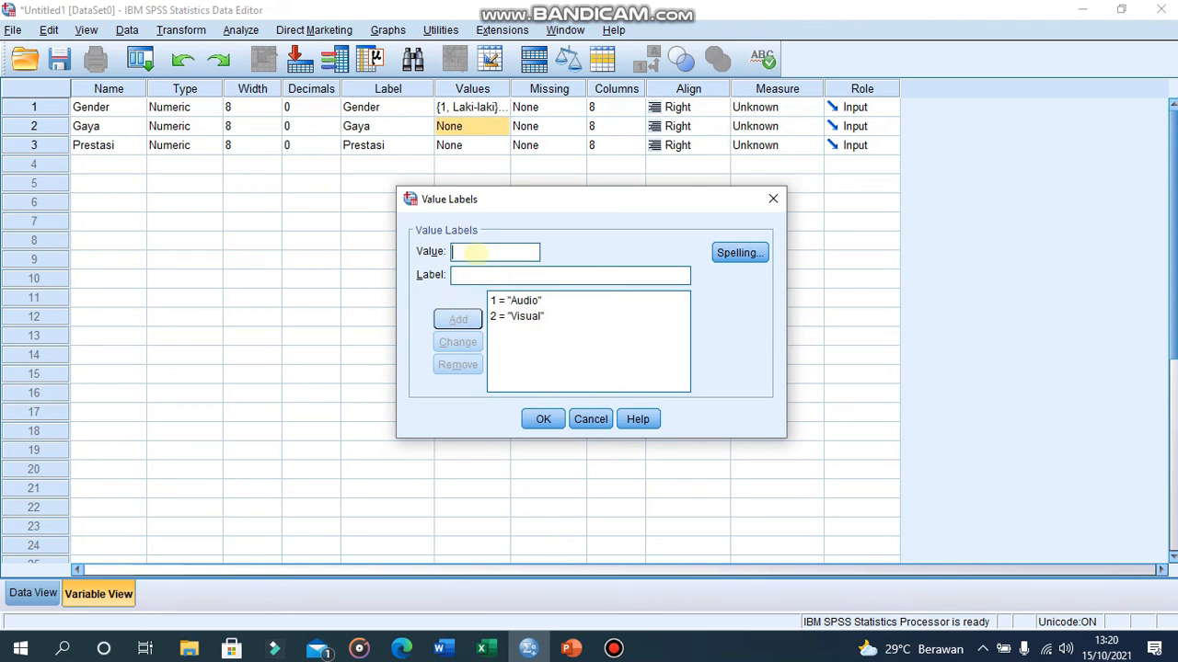
Add value 3 with the label Kinestetik to the Gaya variable and apply its value labels
type("3Kines")
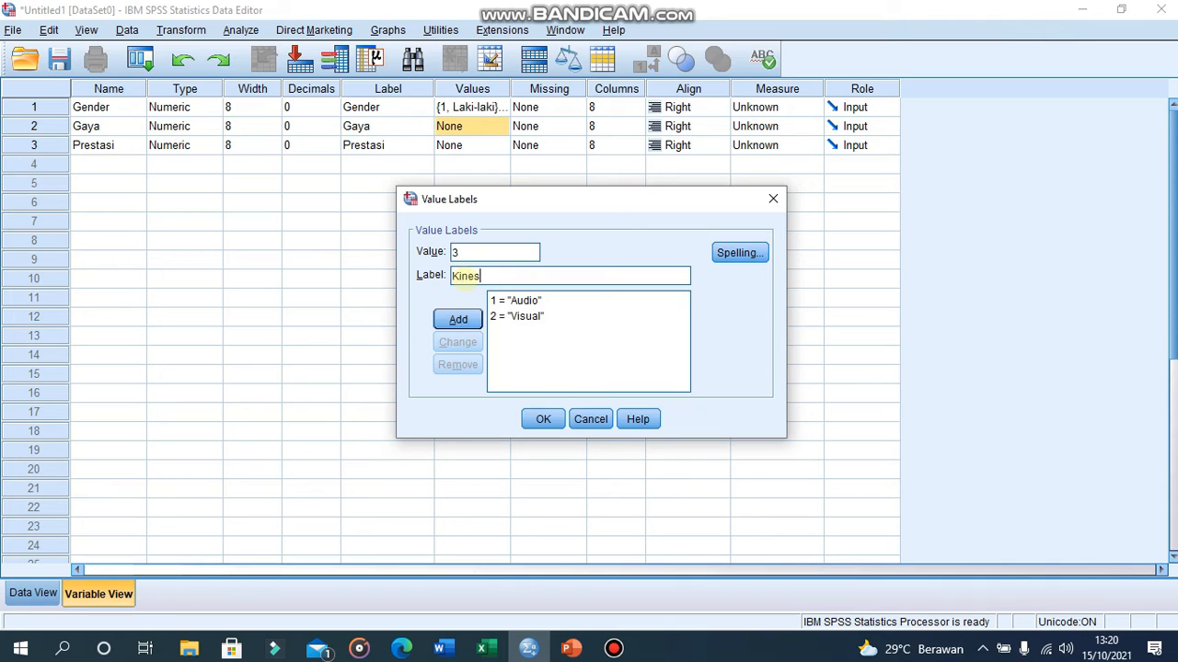
type("tetik")
left_click(458, 319)
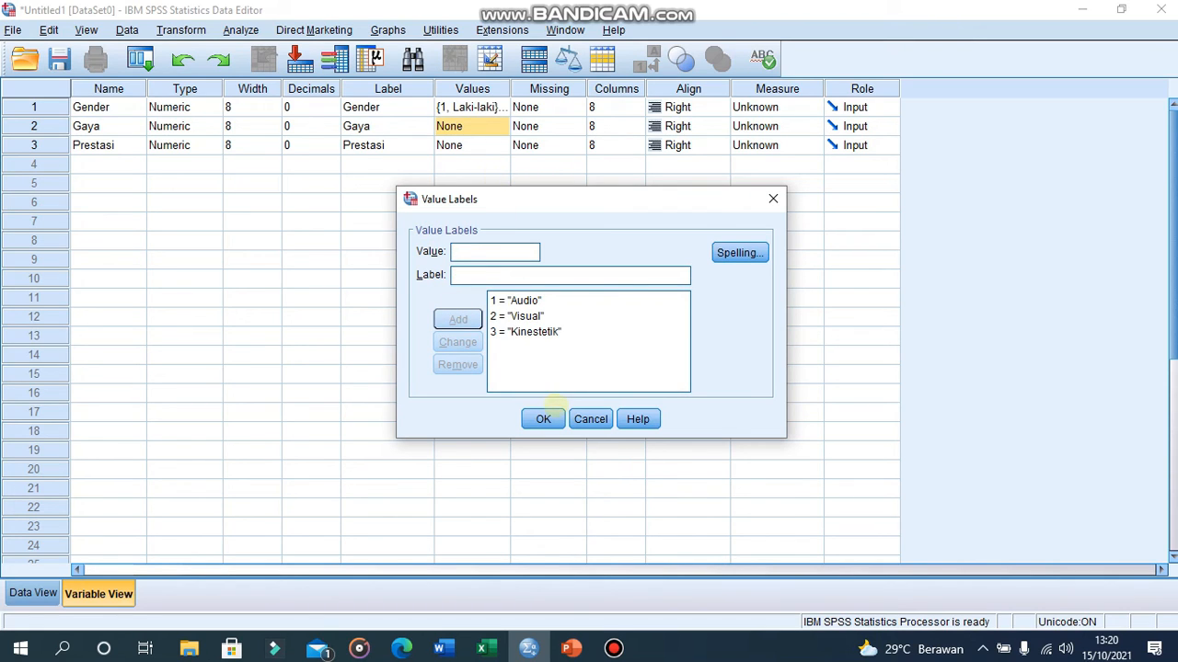
left_click(543, 419)
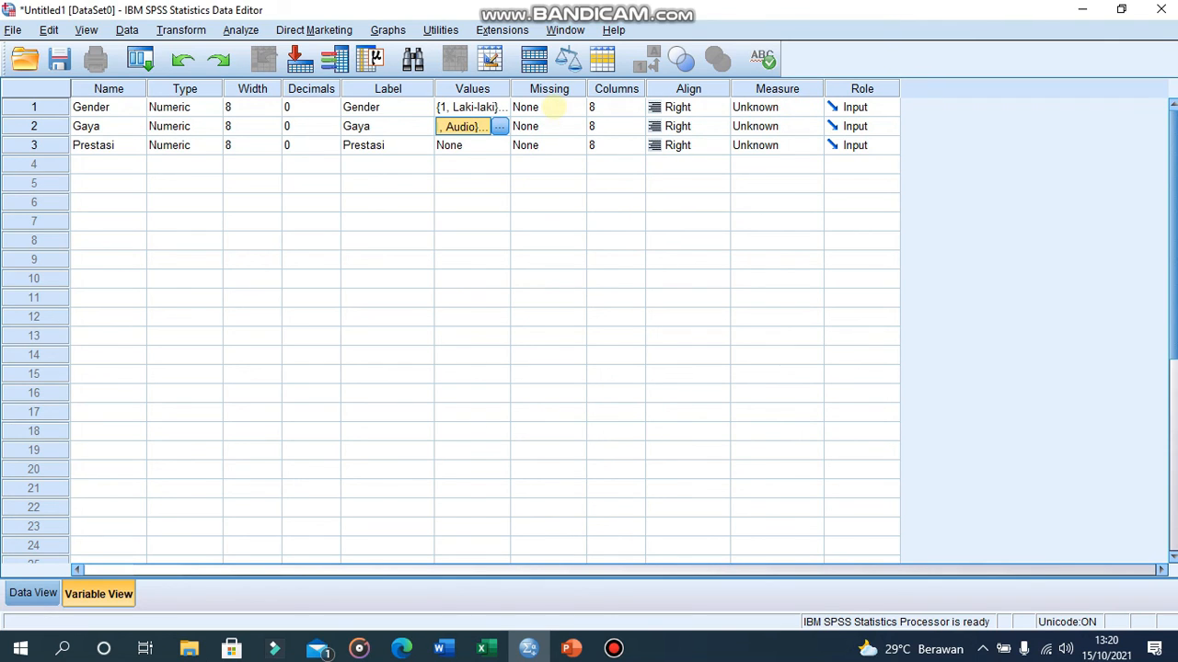
Set the measurement level of Gender and Gaya to Ordinal and of Prestasi to Scale
left_click(777, 106)
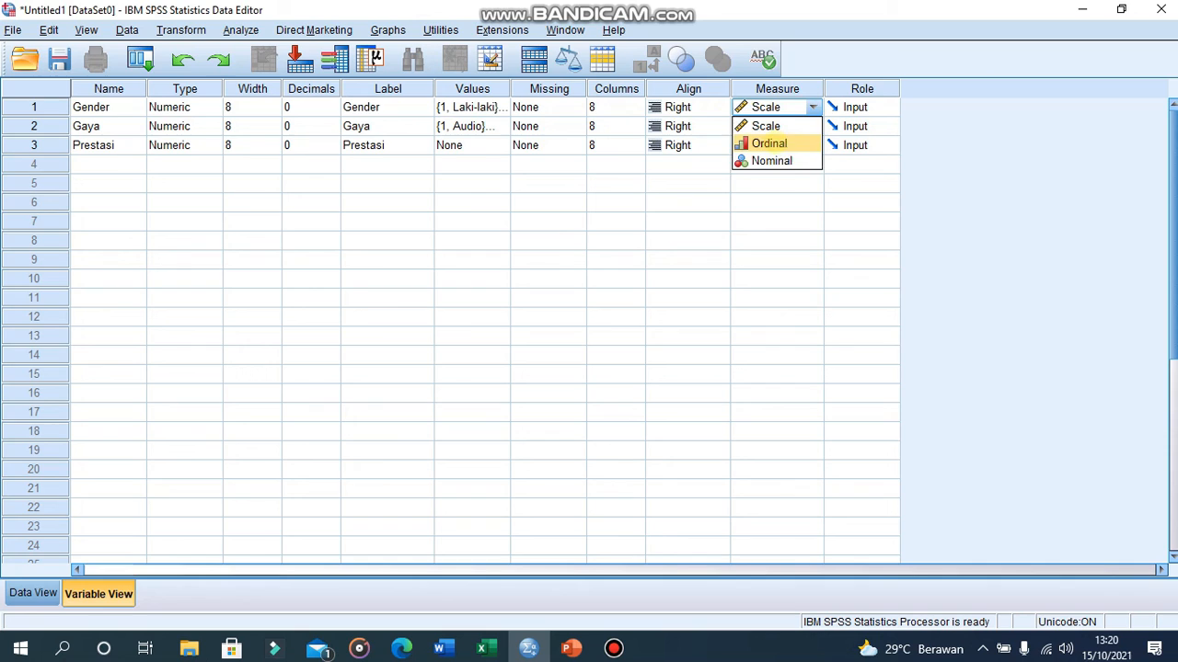
left_click(797, 142)
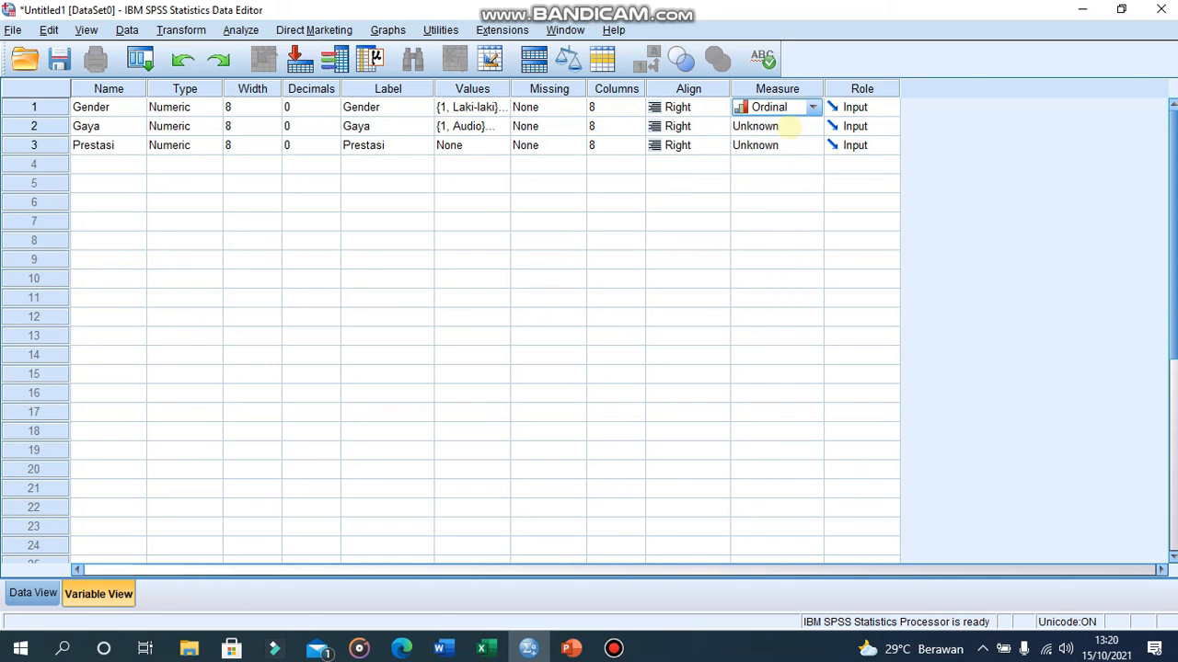
left_click(789, 127)
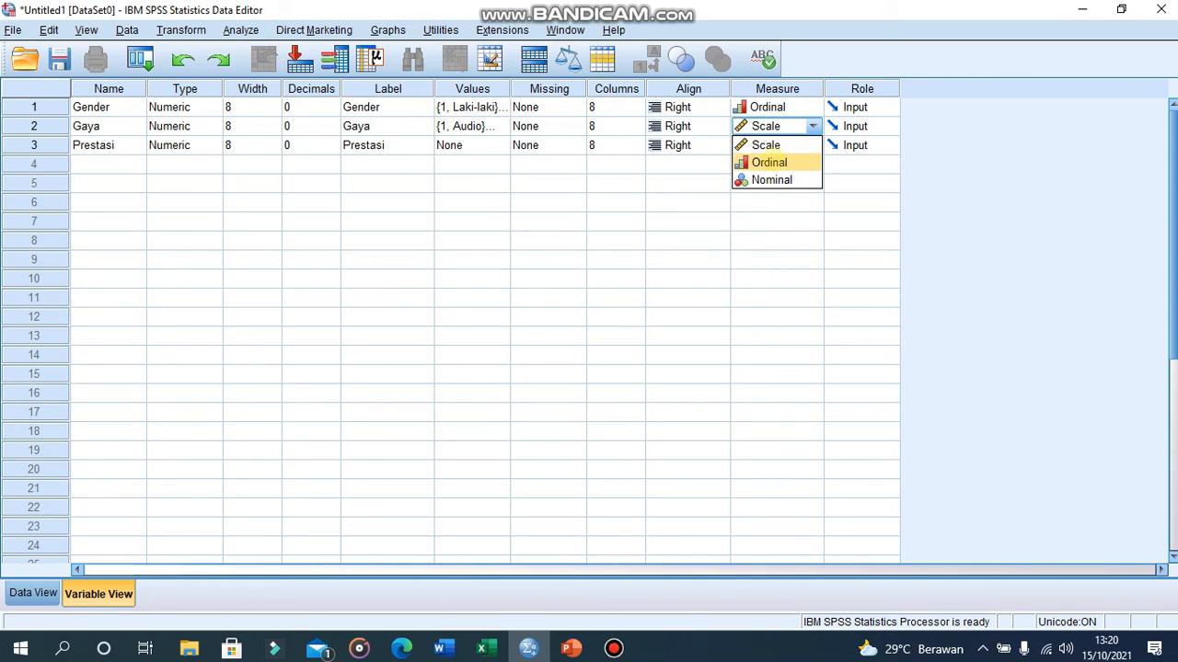
left_click(773, 161)
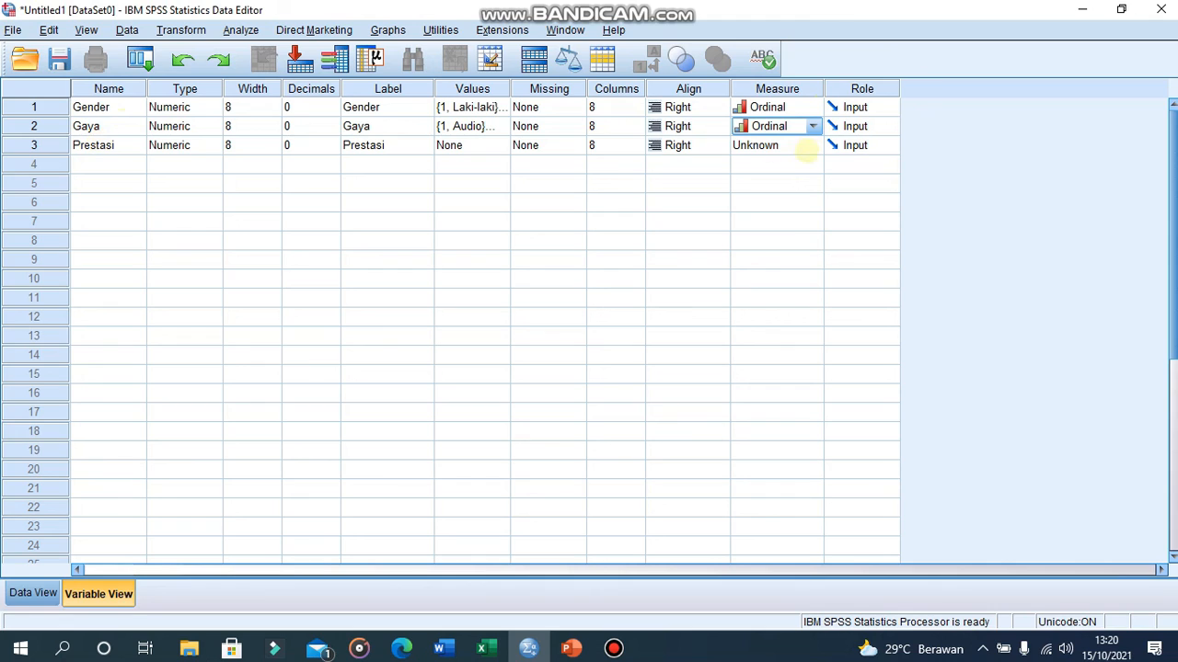
left_click(806, 149)
left_click(793, 163)
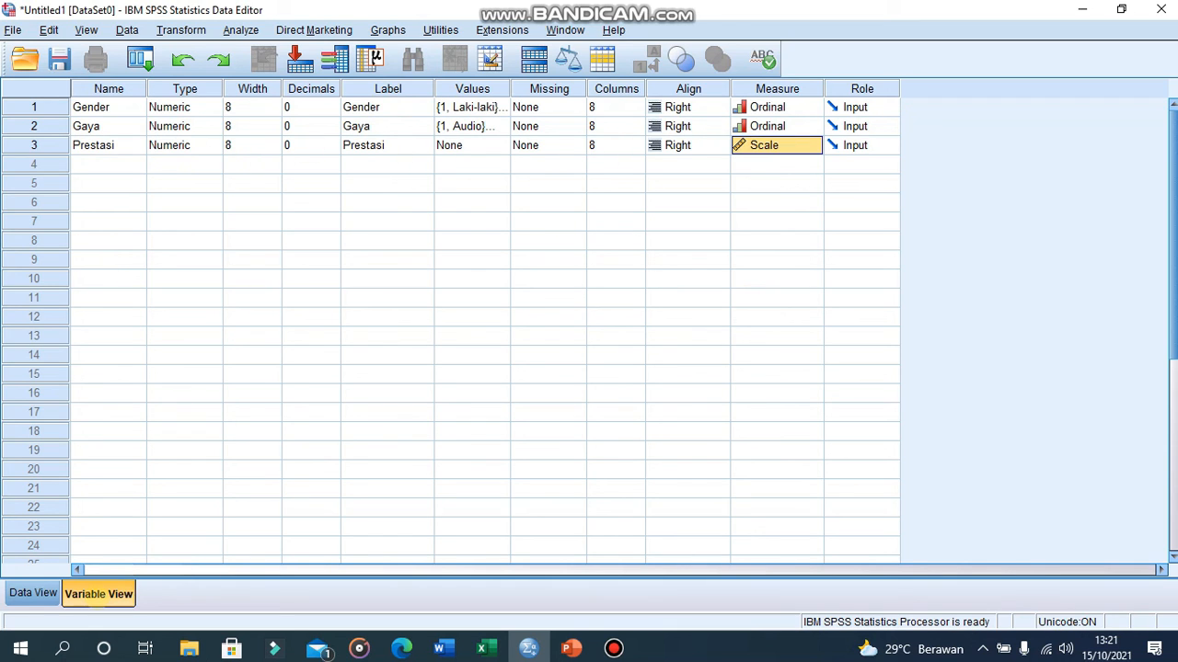
Show the empty data sheet, switch to the Excel workbook and copy the Gender, Gaya and Prestasi values in B5:D34 without headers
left_click(33, 593)
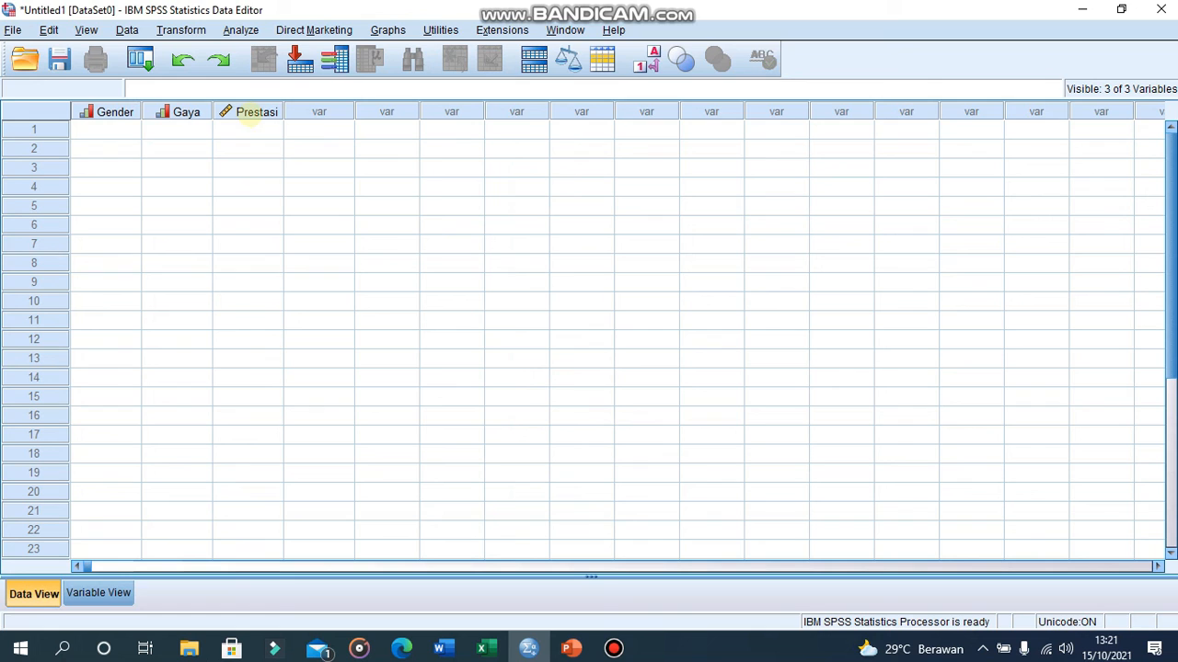
left_click(481, 648)
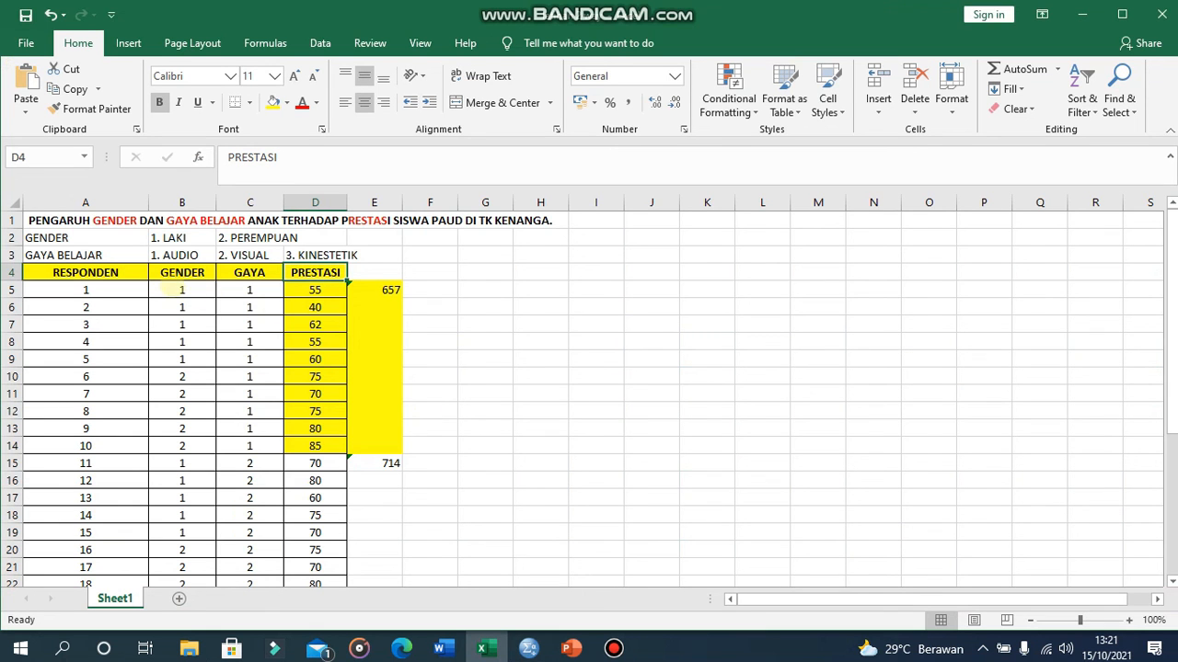
left_click(181, 290)
left_click_drag(181, 290, 315, 548)
right_click(249, 341)
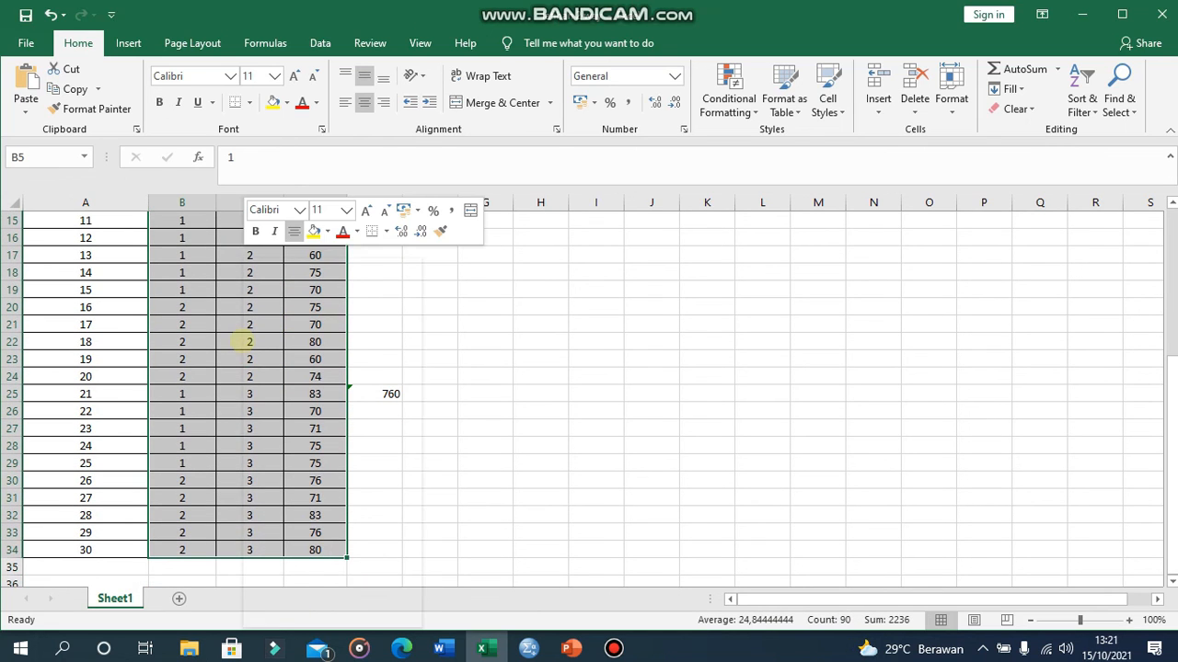
left_click(282, 289)
scroll(491, 560, "up", 5)
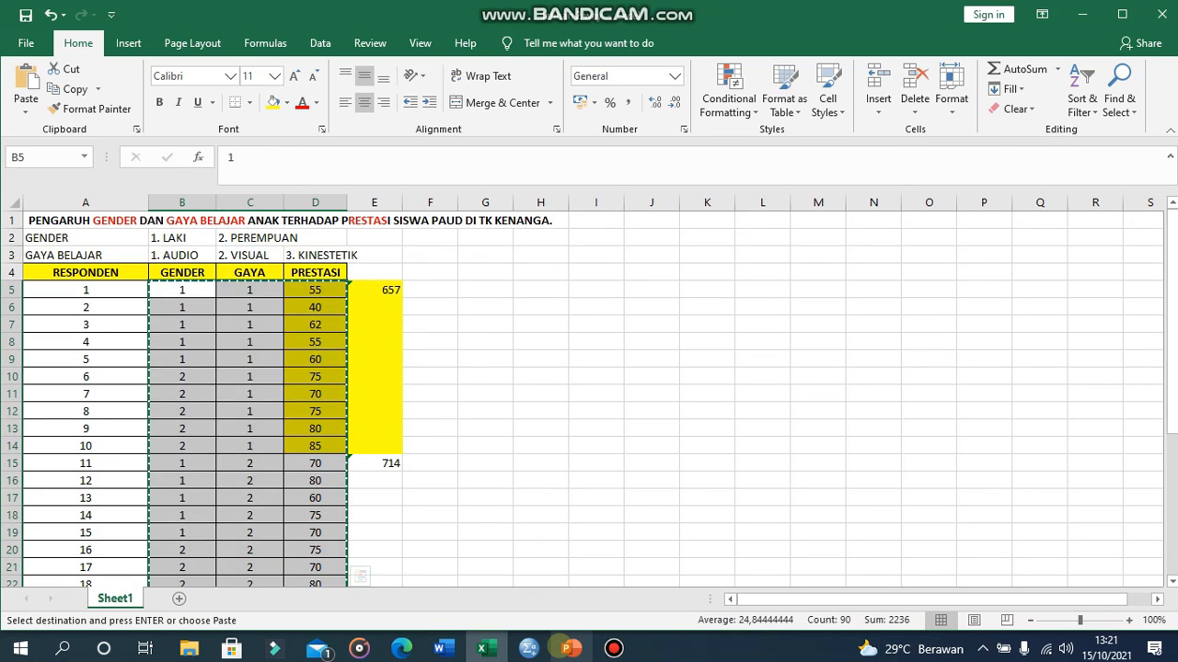
Switch back to SPSS and paste the copied values into the data sheet starting at the first Gender cell
left_click(528, 649)
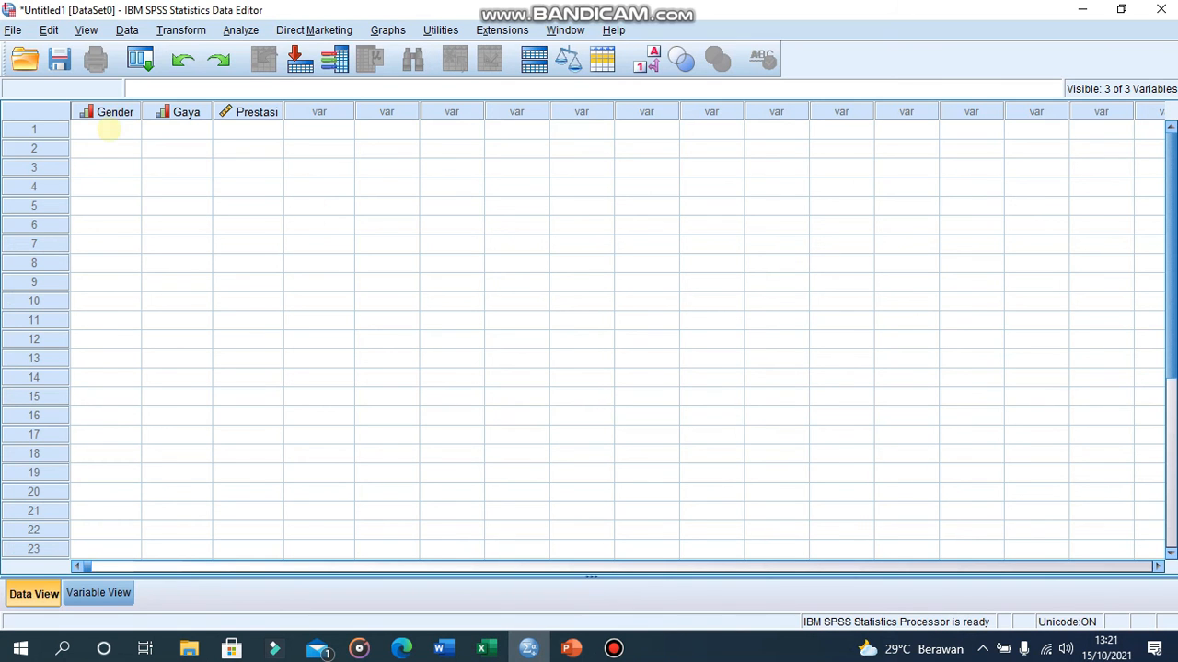
left_click(105, 130)
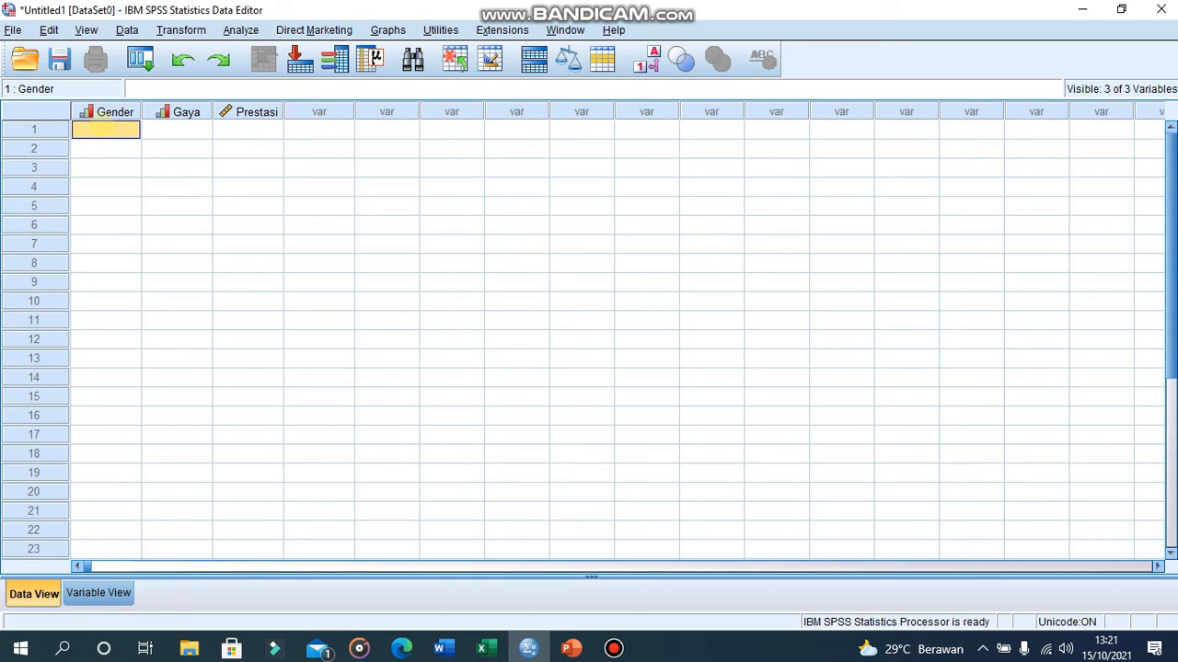
right_click(103, 129)
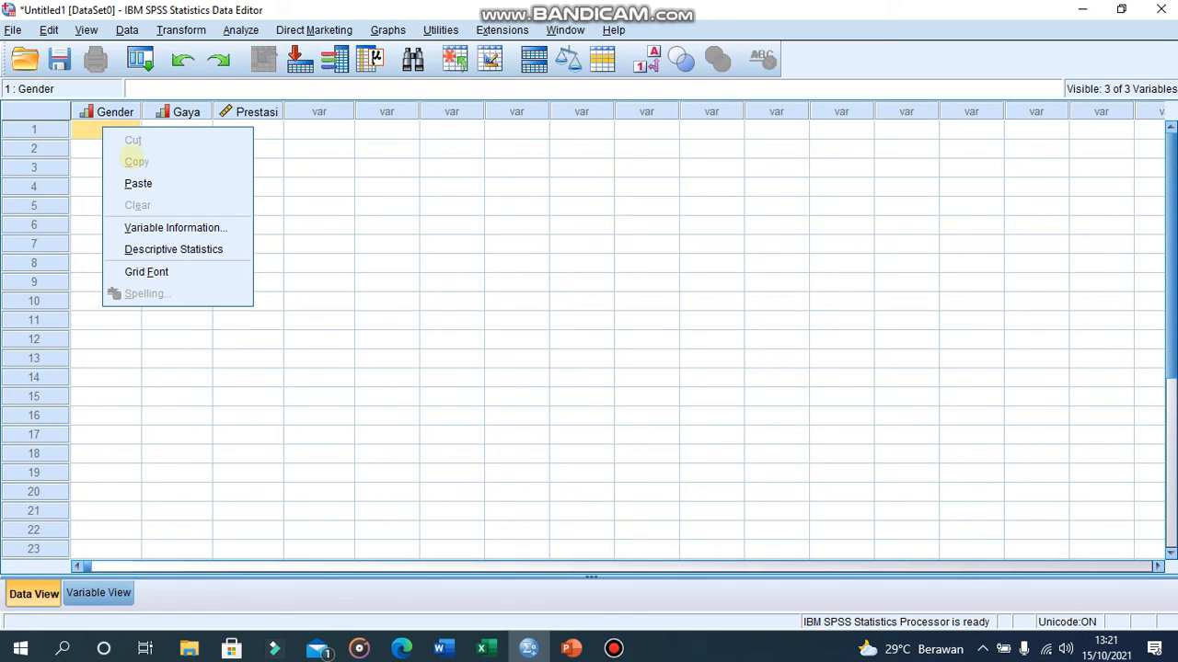
left_click(138, 183)
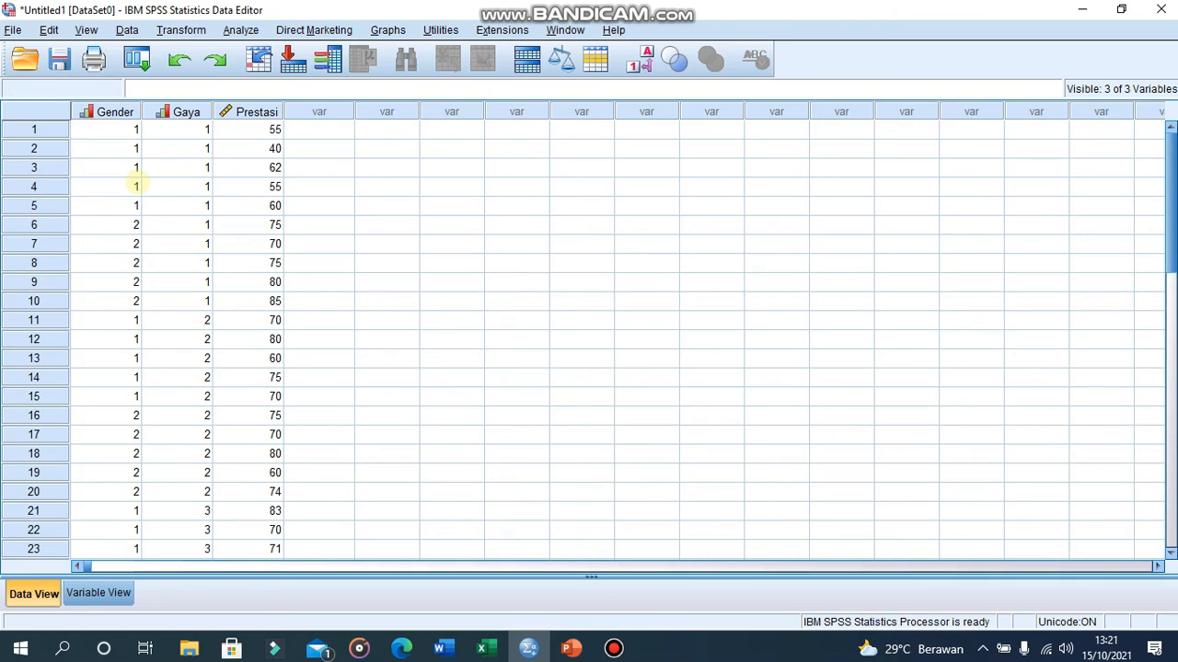